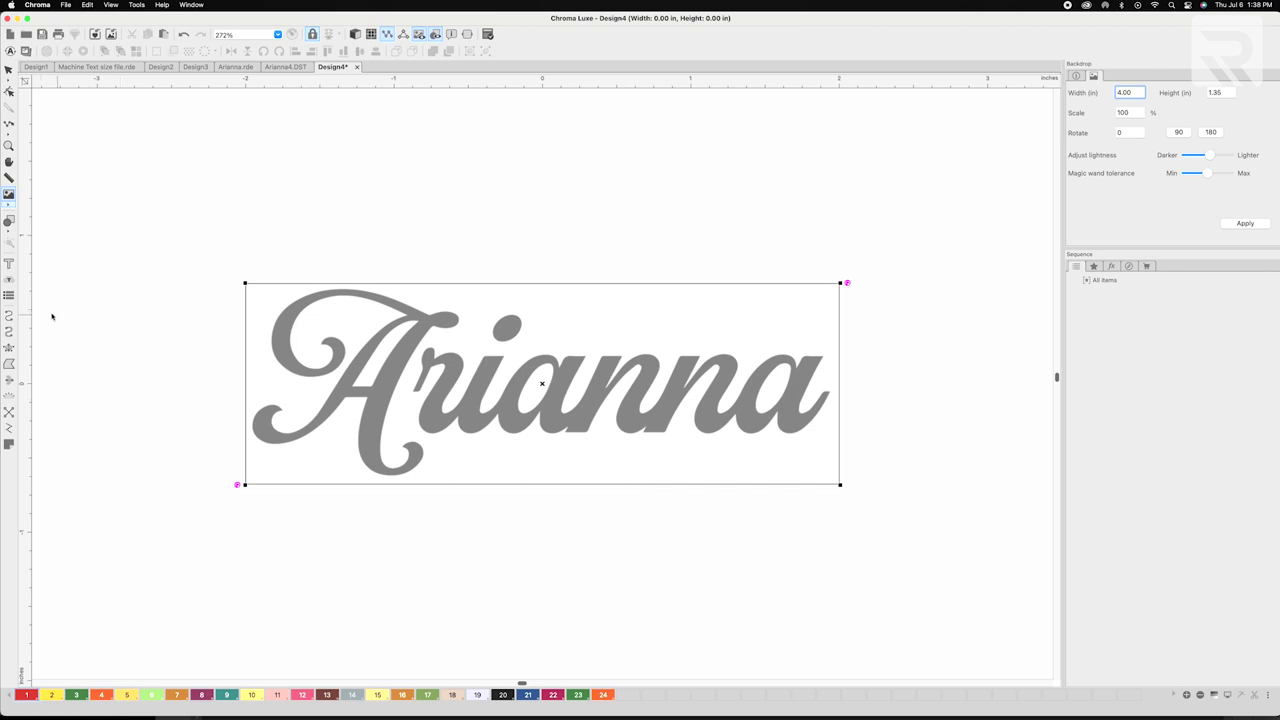
- Digitize the crossbar of the capital A as a classic satin column about 0.25 in long and 0.07 in high
left_click(12, 347)
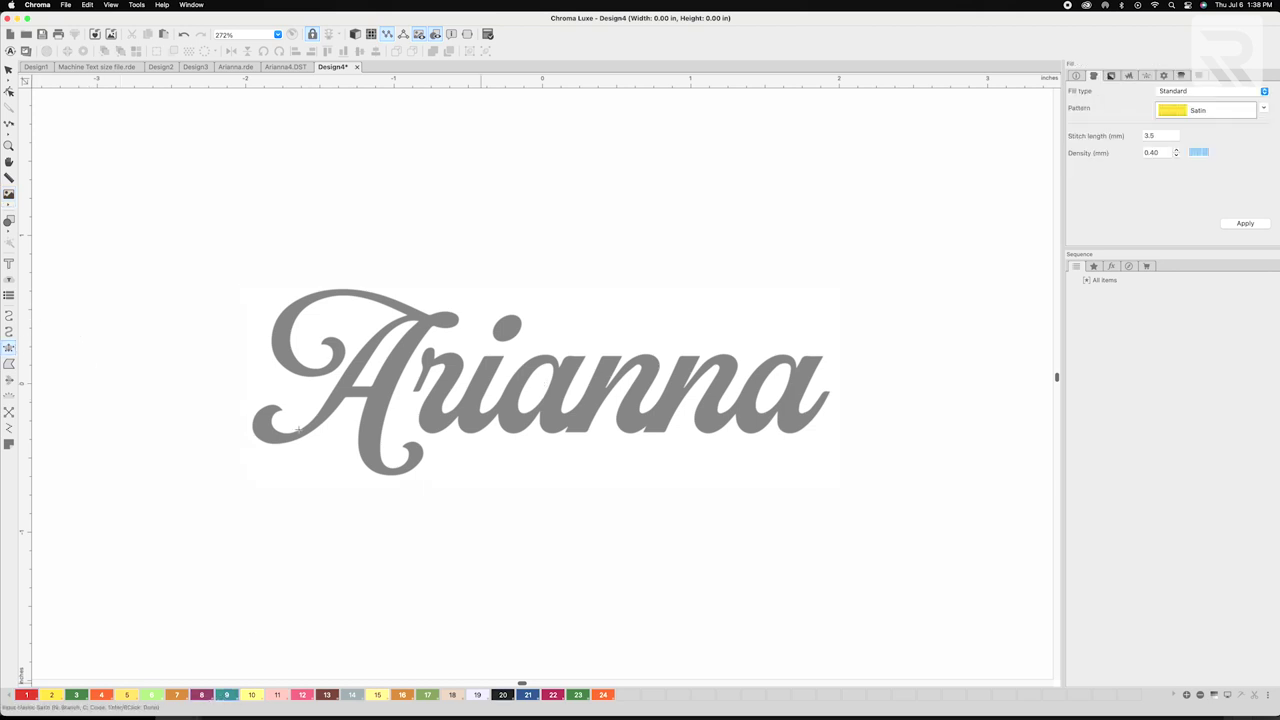
scroll(418, 347, "up", 3)
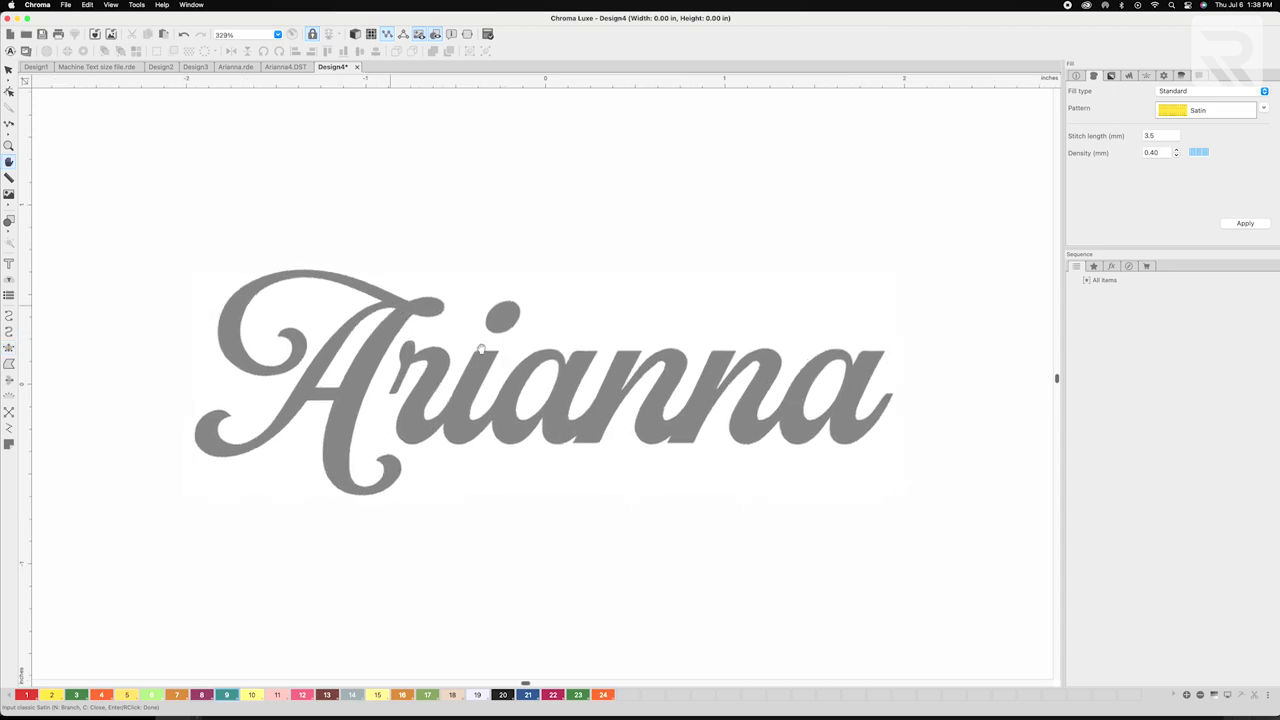
scroll(442, 347, "up", 3)
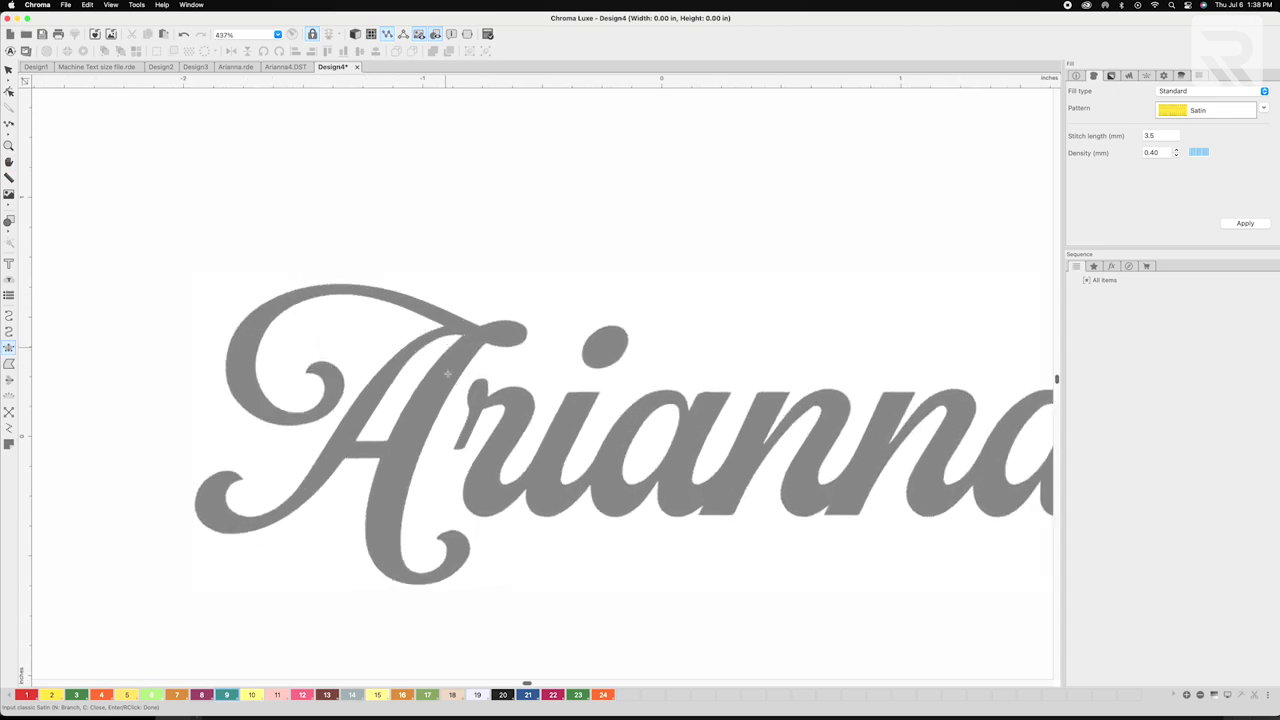
left_click(321, 447)
left_click(317, 465)
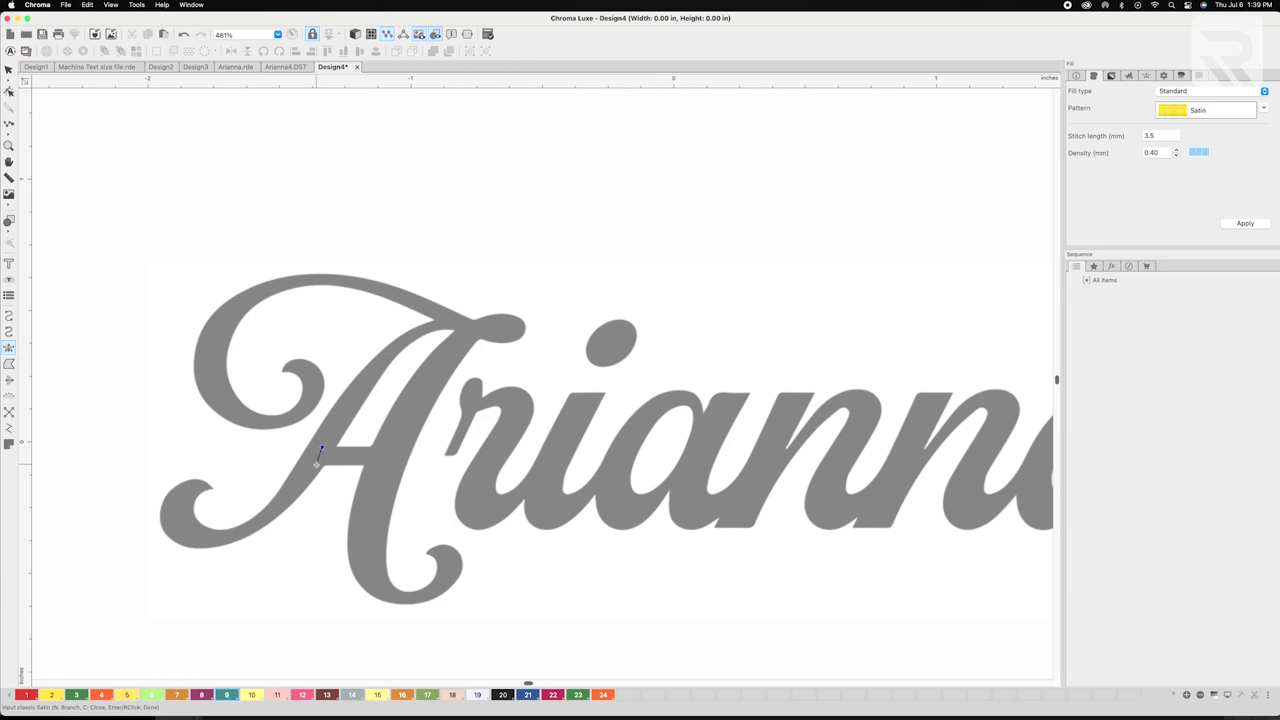
left_click(381, 448)
left_click(377, 467)
key("Return")
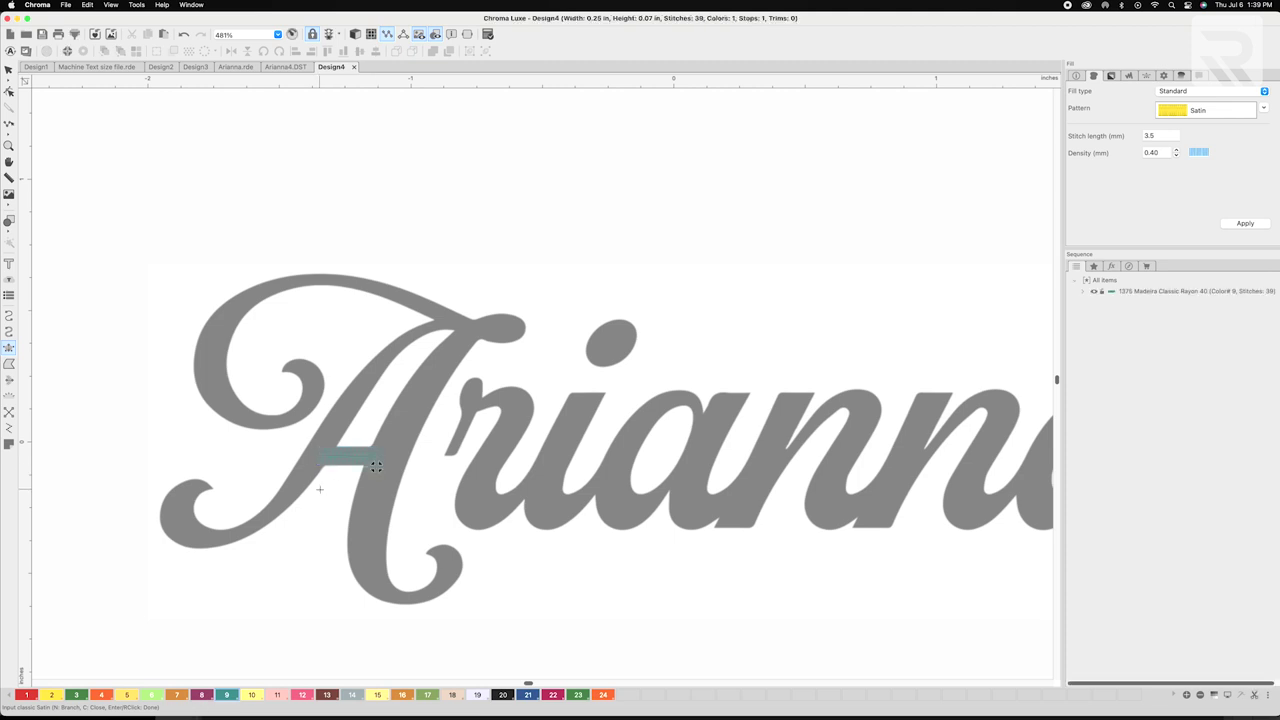
- Turn on the 3D stitch view and digitize the A's thick stem as a satin column about 1.07 in tall, from lower curl to apex
left_click(356, 35)
key("Escape")
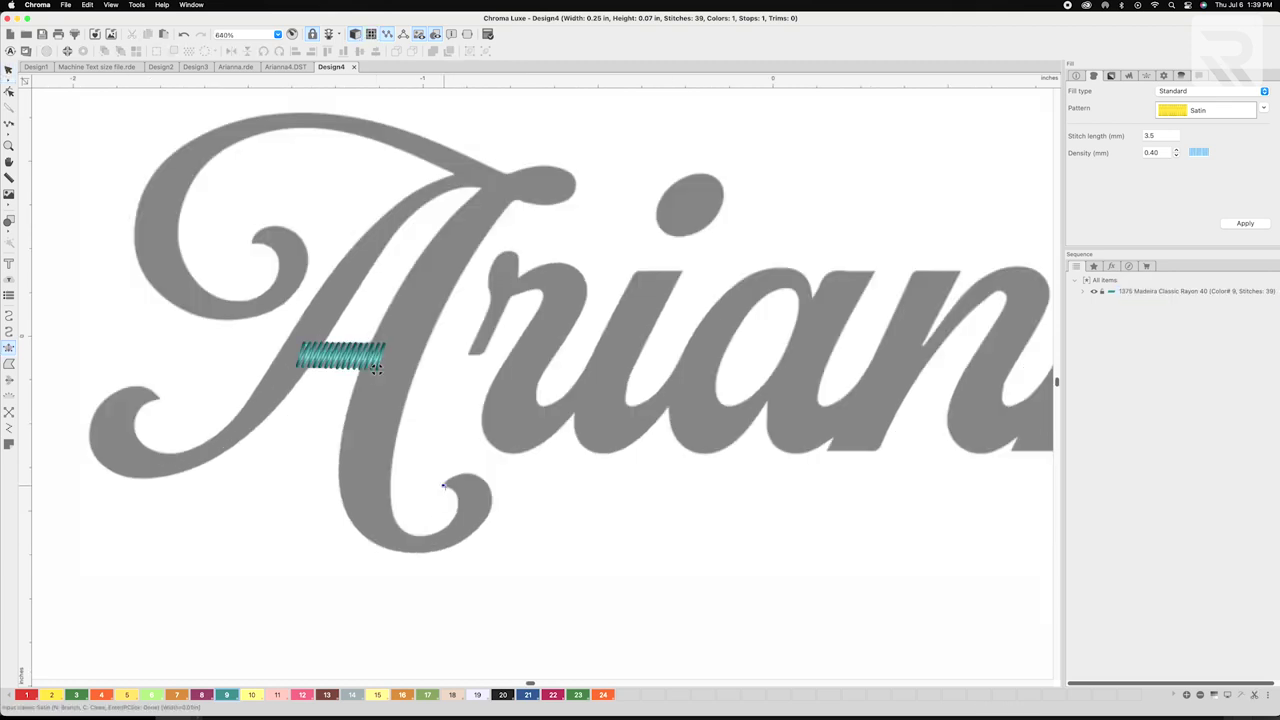
left_click(443, 486)
left_click(456, 476)
left_click(455, 490)
left_click(488, 486)
left_click(460, 500)
left_click(483, 522)
left_click(458, 513)
left_click(446, 548)
left_click(438, 533)
left_click(396, 550)
left_click(407, 533)
left_click(348, 514)
left_click(390, 502)
left_click(343, 430)
left_click(396, 437)
left_click(405, 280)
left_click(446, 300)
left_click(465, 203)
left_click(493, 224)
left_click(498, 180)
left_click(522, 189)
key("Return")
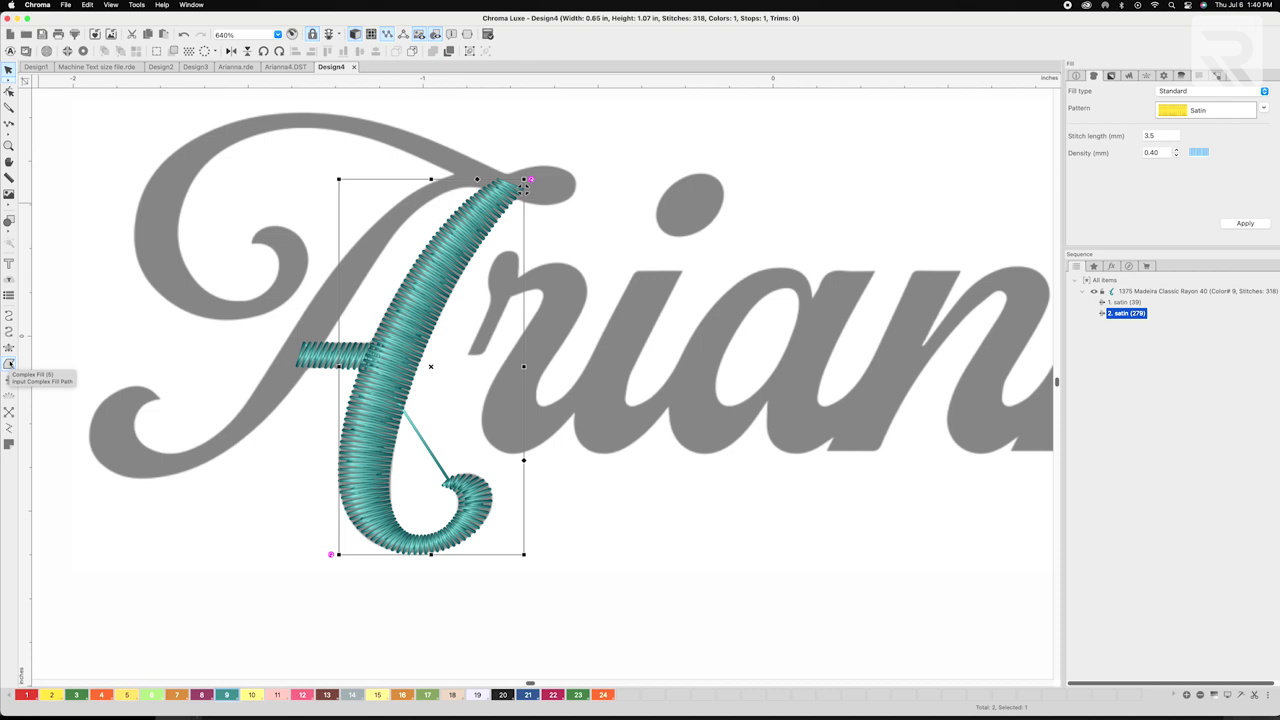
- Digitize the A's thin left leg as a satin column, from its lower-left curl up and over to the apex
left_click(9, 347)
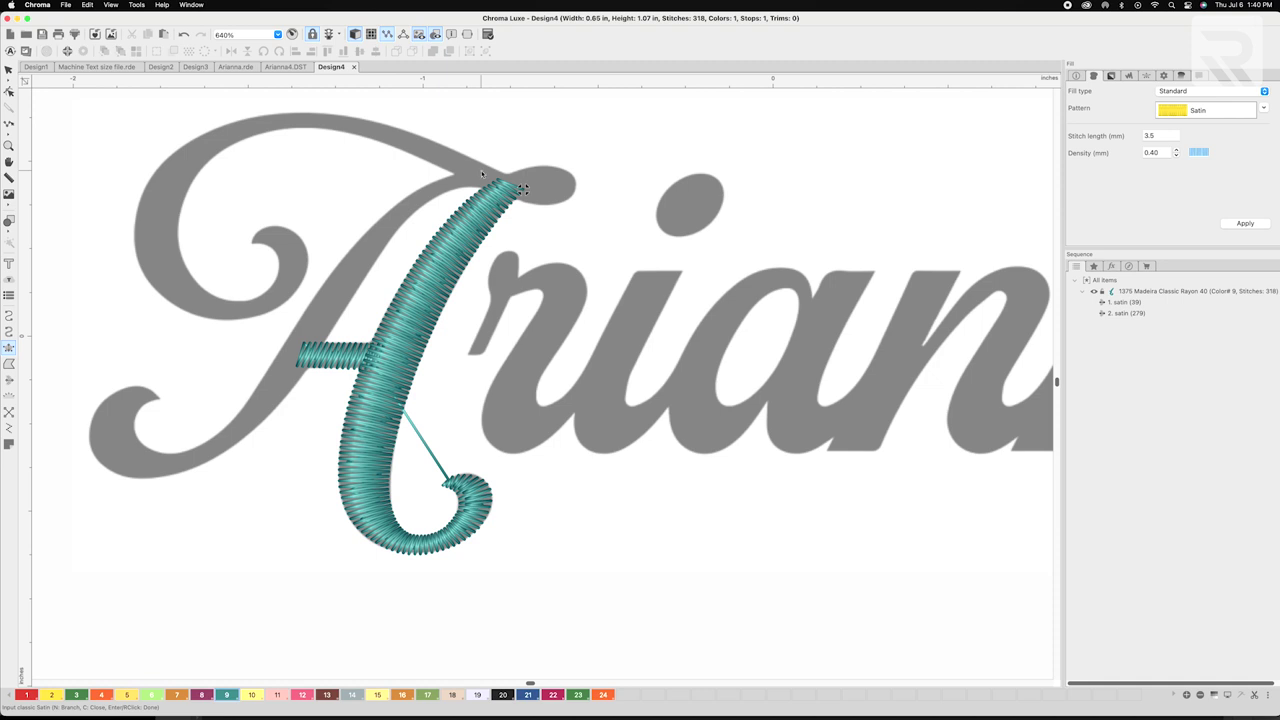
left_click(157, 399)
left_click(142, 386)
left_click(146, 399)
left_click(101, 401)
left_click(134, 416)
left_click(91, 453)
left_click(135, 437)
left_click(131, 477)
left_click(148, 448)
left_click(172, 454)
left_click(175, 473)
left_click(227, 451)
left_click(216, 433)
left_click(259, 382)
left_click(284, 400)
left_click(331, 330)
left_click(303, 310)
left_click(365, 230)
left_click(381, 252)
left_click(421, 207)
left_click(414, 190)
left_click(453, 190)
left_click(450, 175)
left_click(487, 189)
left_click(485, 175)
left_click(507, 190)
left_click(504, 183)
key("Return")
- Digitize the A's top swash as one satin column, from the rounded right tip around the large left loop to the inner curl
scroll(560, 185, "up", 2)
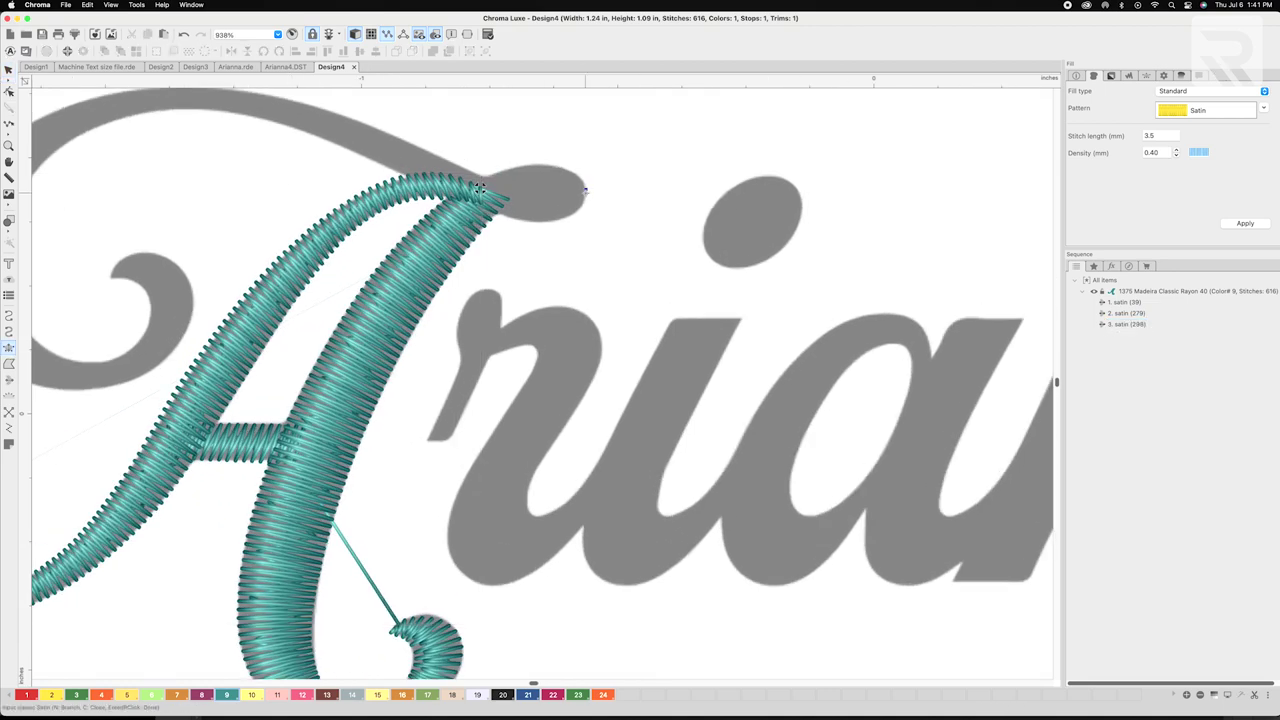
left_click(582, 180)
left_click(582, 205)
left_click(564, 170)
left_click(566, 216)
left_click(541, 166)
left_click(541, 222)
left_click(517, 168)
left_click(518, 220)
left_click(497, 170)
left_click(495, 218)
left_click(461, 167)
left_click(452, 196)
left_click(355, 121)
left_click(343, 146)
left_click_drag(343, 146, 551, 235)
left_click(455, 181)
left_click(454, 205)
left_click(318, 184)
left_click(329, 206)
left_click(220, 222)
left_click(254, 247)
left_click(166, 280)
left_click(223, 293)
left_click(149, 381)
left_click(210, 366)
left_click(206, 458)
left_click(234, 423)
left_click(292, 479)
left_click(291, 453)
left_click(376, 447)
left_click(351, 427)
left_click(399, 377)
left_click(359, 389)
left_click(365, 344)
left_click(349, 373)
left_click(328, 351)
left_click(332, 367)
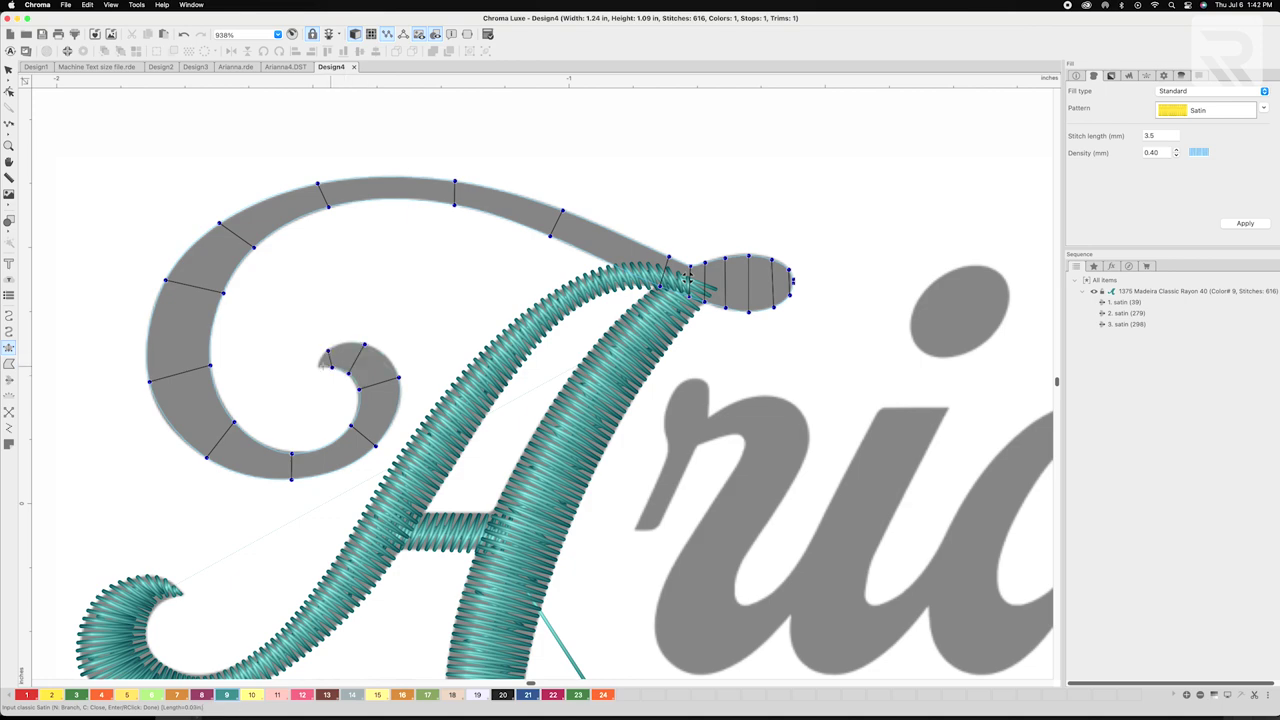
left_click(319, 367)
left_click(8, 70)
- Begin a satin column on the r's short left stroke, placing point pairs at its foot and partway up
scroll(146, 141, "down", 5)
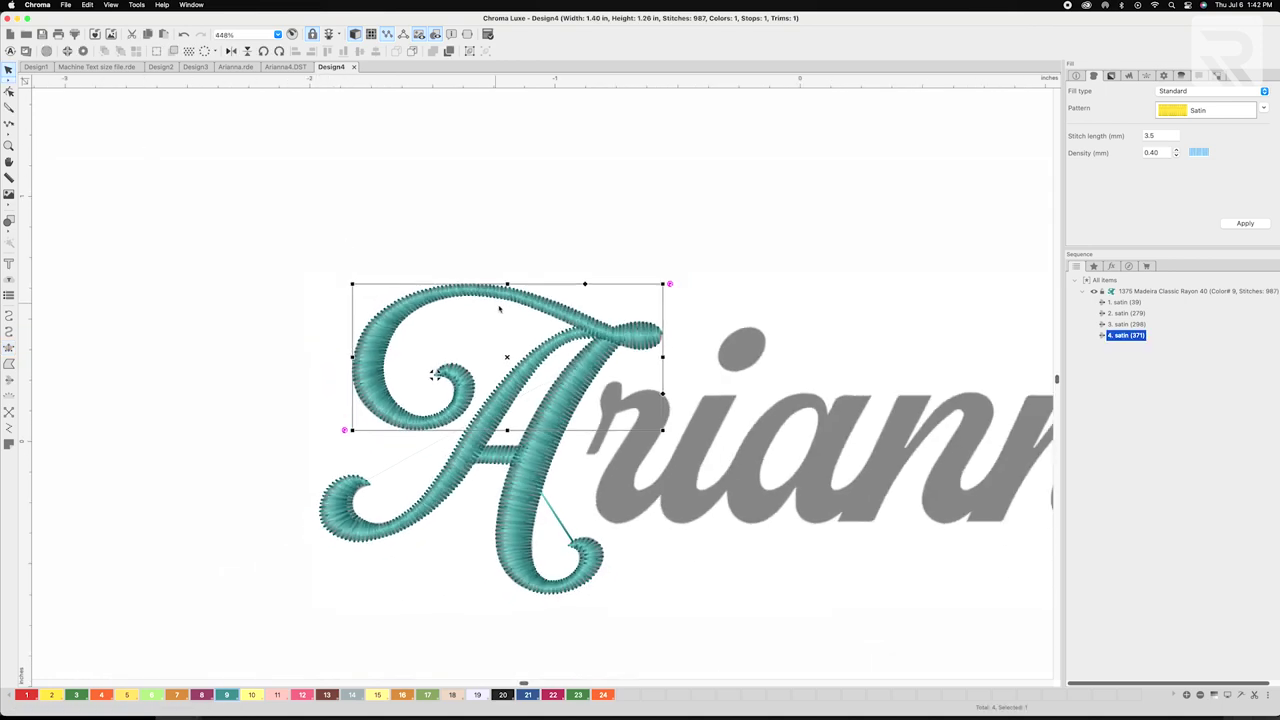
scroll(371, 273, "right", 3)
scroll(375, 364, "up", 3)
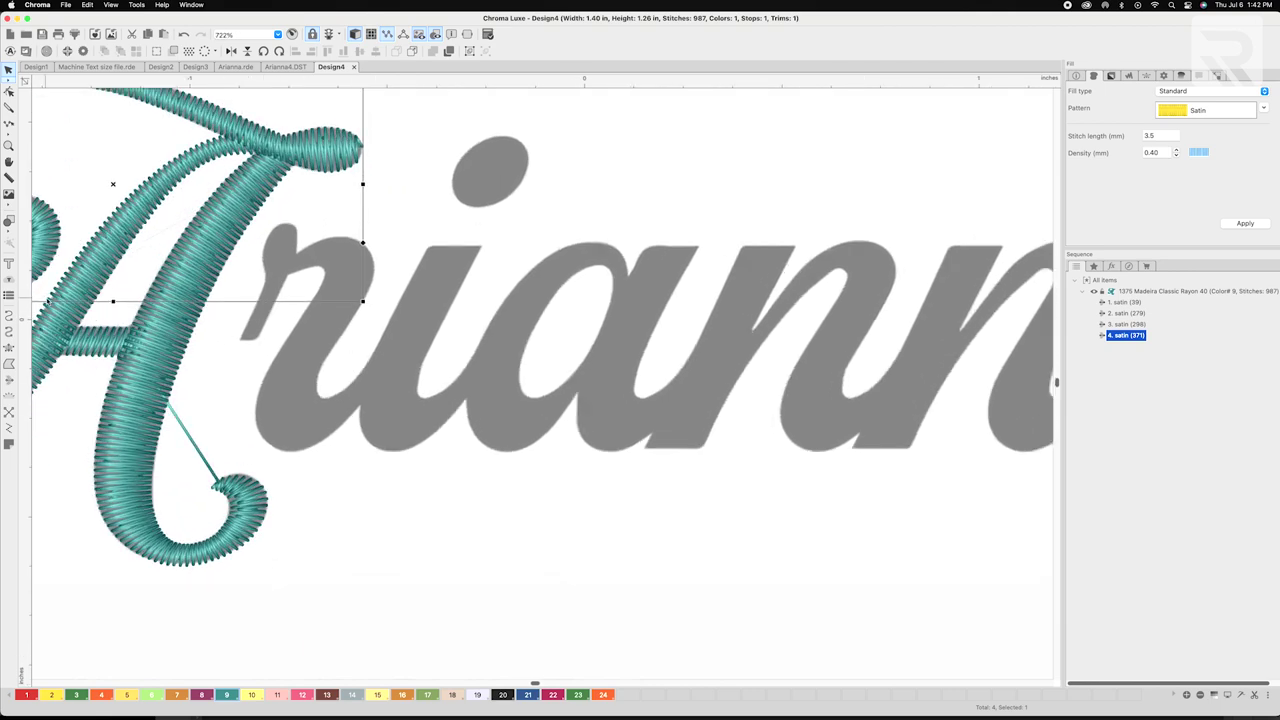
key("space")
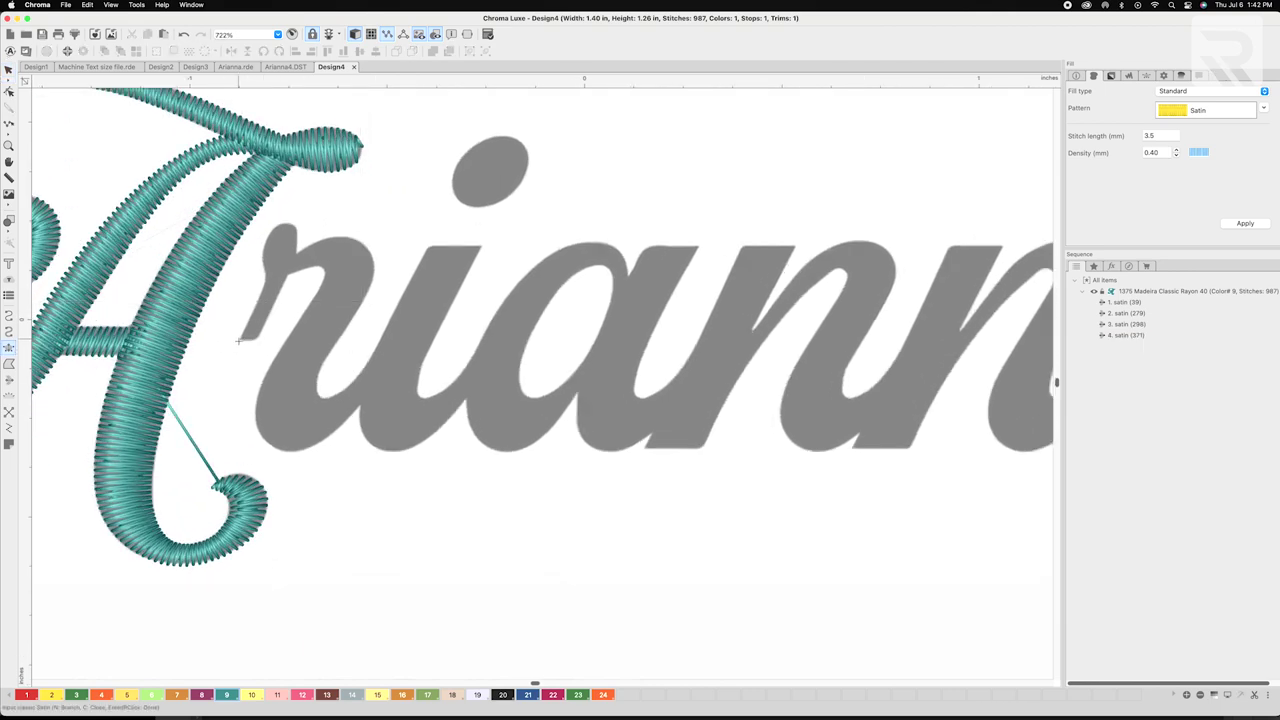
left_click(239, 341)
left_click(258, 340)
left_click(254, 309)
left_click(270, 309)
left_click(265, 282)
left_click(284, 283)
left_click(269, 265)
left_click(289, 267)
key("BackSpace")
key("BackSpace")
key("BackSpace")
key("BackSpace")
- Complete the satin column of the r's short left stroke up to its rounded top
left_click(266, 280)
left_click(284, 282)
left_click(264, 265)
left_click(264, 265)
left_click(293, 263)
left_click(266, 245)
left_click(297, 245)
left_click(279, 225)
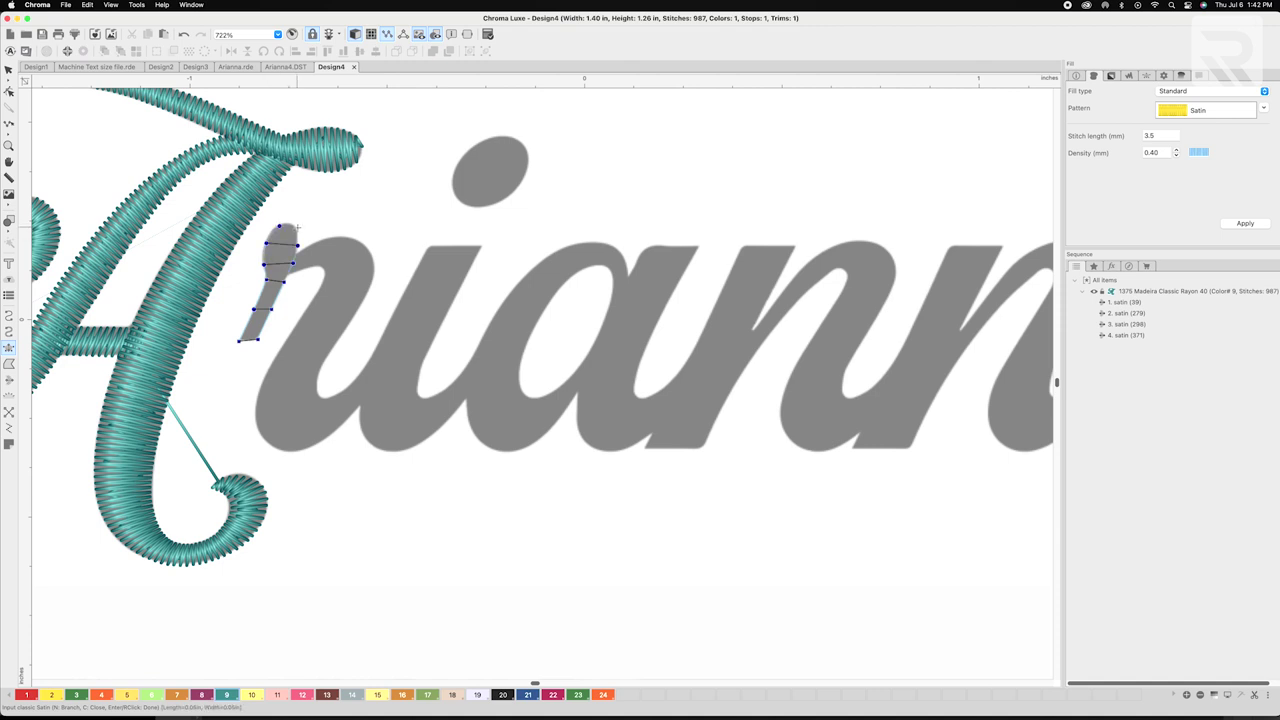
left_click(288, 222)
left_click(294, 227)
left_click(8, 73)
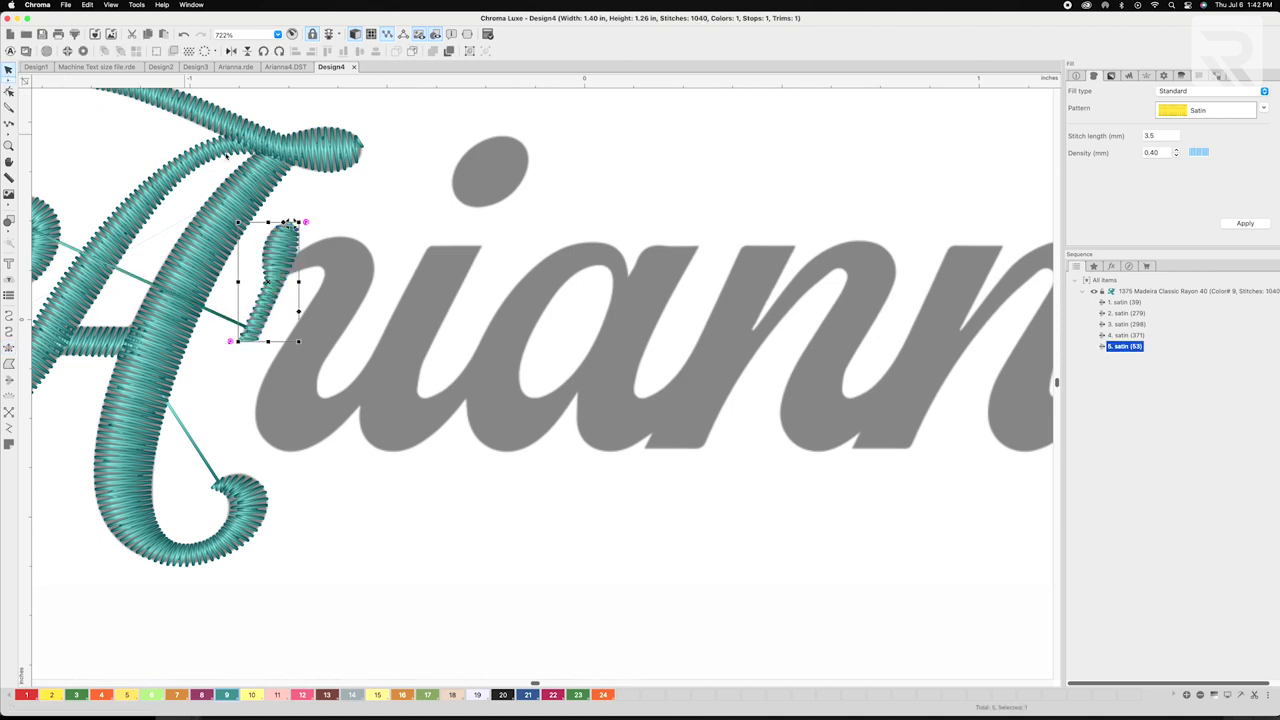
- Digitize the r's main stroke as a satin column, from the top shoulder down around the lower bend to the i
left_click(8, 348)
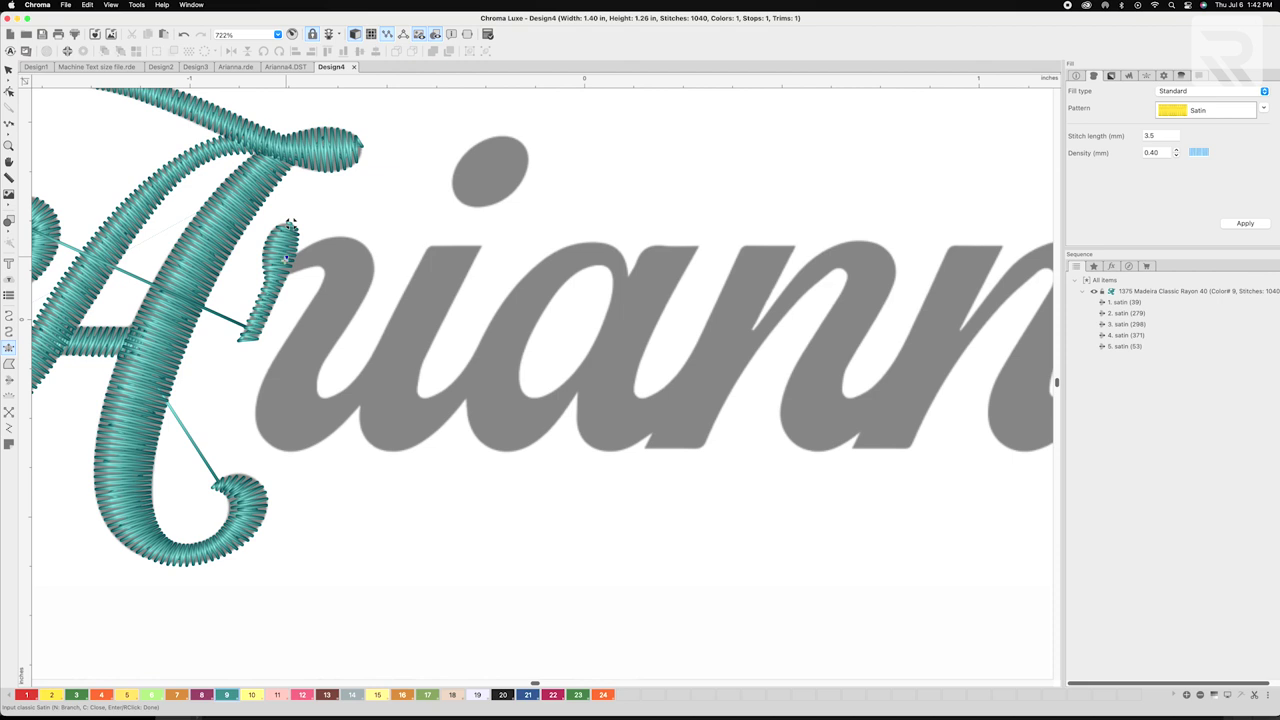
left_click(310, 245)
left_click(343, 237)
left_click(322, 266)
left_click(373, 260)
left_click(326, 276)
left_click(318, 294)
left_click(362, 302)
left_click(300, 318)
left_click(341, 334)
left_click(270, 365)
left_click(318, 370)
left_click(316, 389)
left_click(255, 412)
left_click(318, 396)
left_click(301, 450)
left_click(337, 394)
left_click(346, 419)
left_click(375, 361)
key("Return")
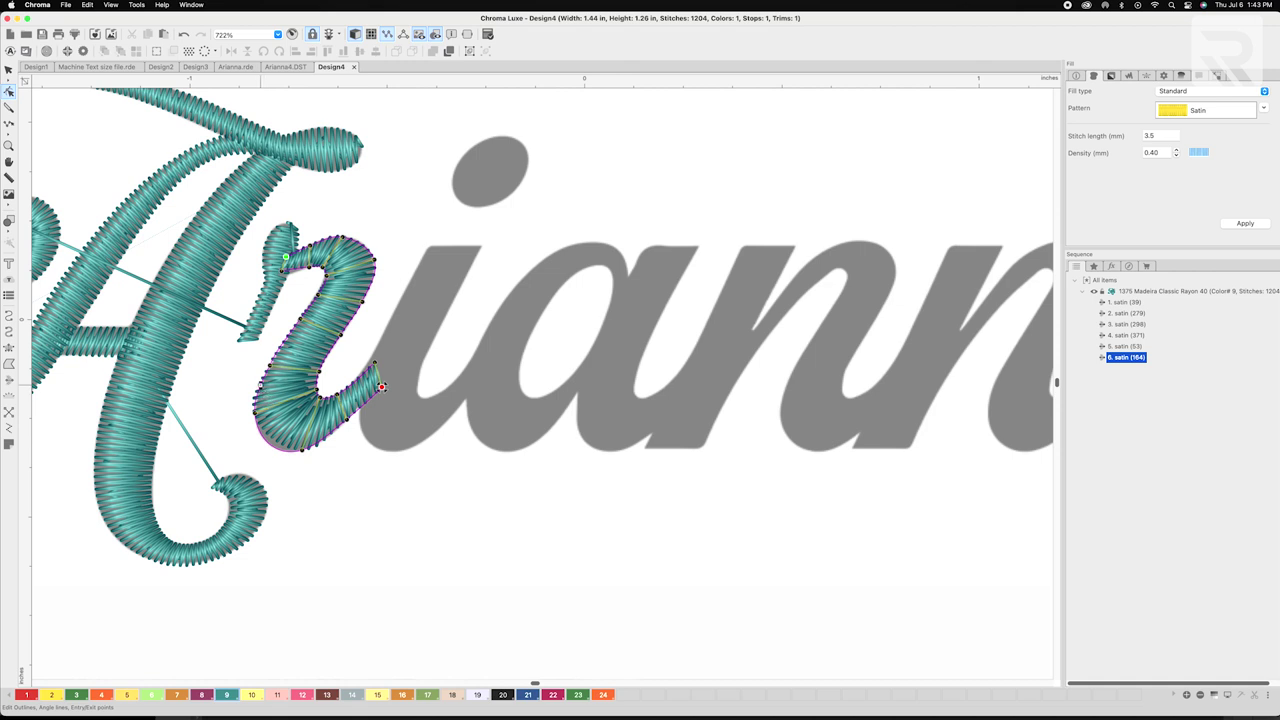
- Adjust the outer and inner outline points at the lower bend of the r's main satin column
left_click_drag(303, 450, 315, 445)
left_click_drag(320, 397, 325, 398)
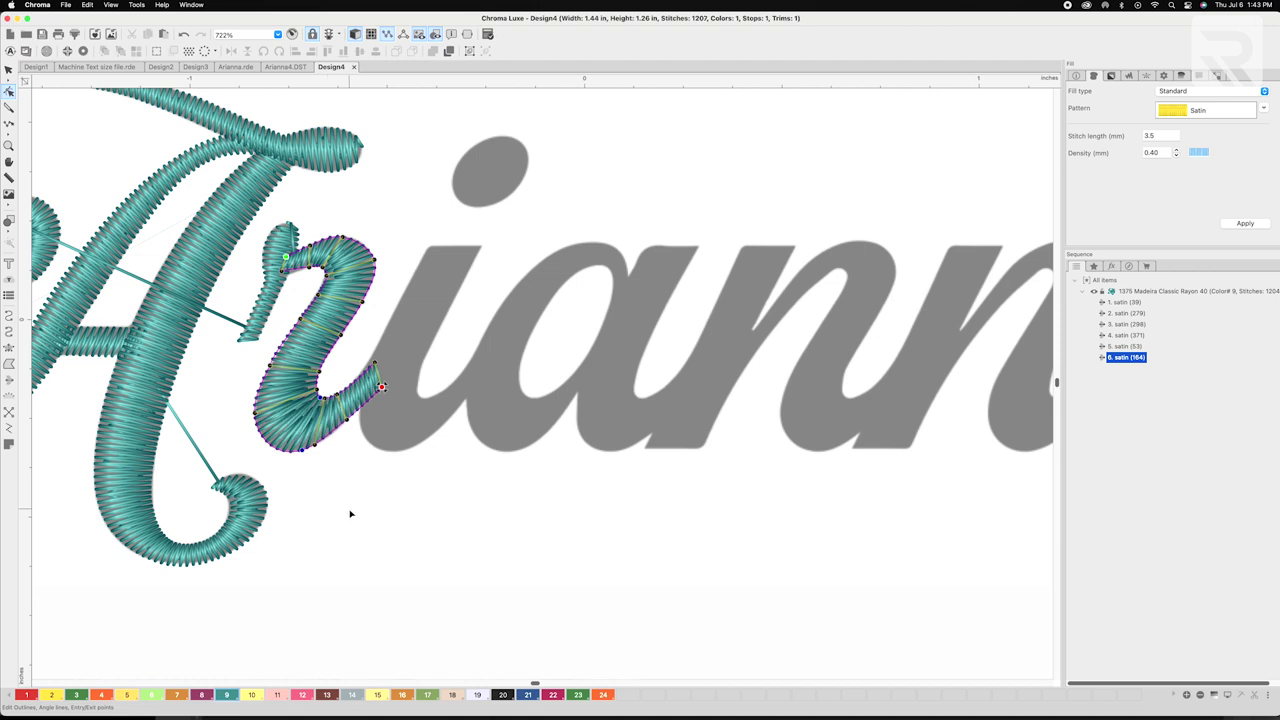
left_click(8, 71)
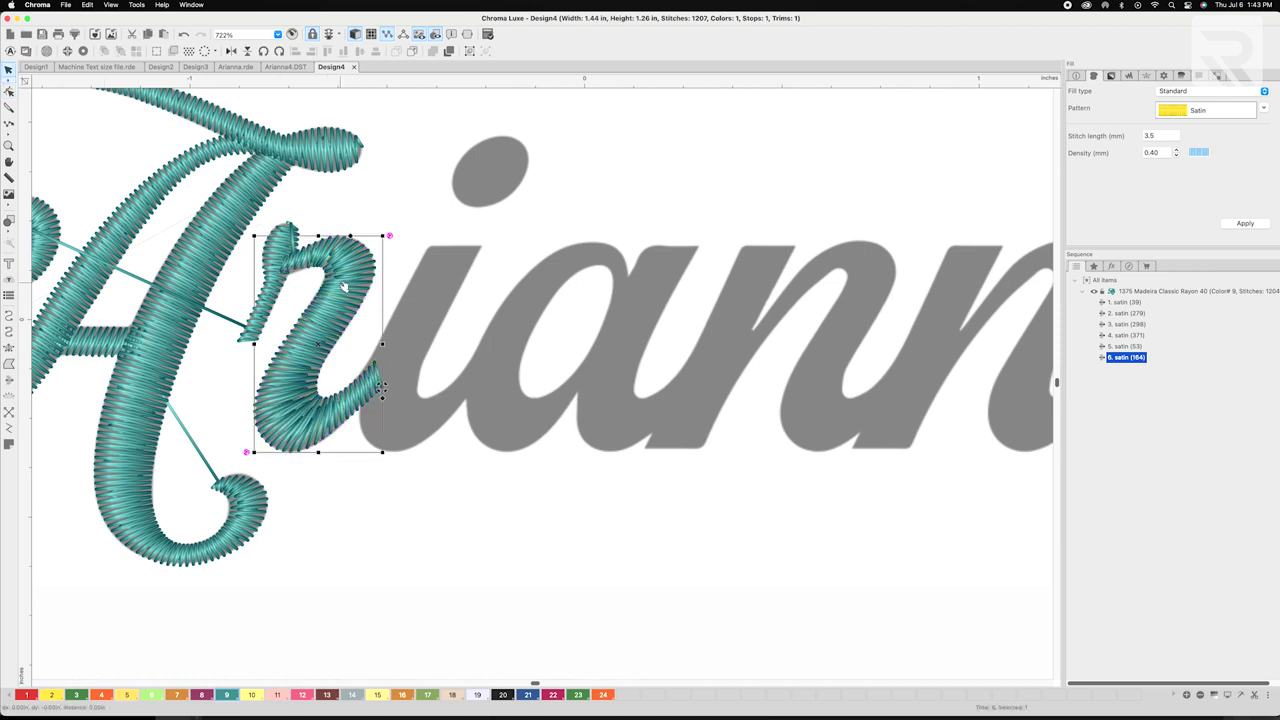
- Move the r's main satin stroke one place backward in the stitch order and deselect it
right_click(341, 286)
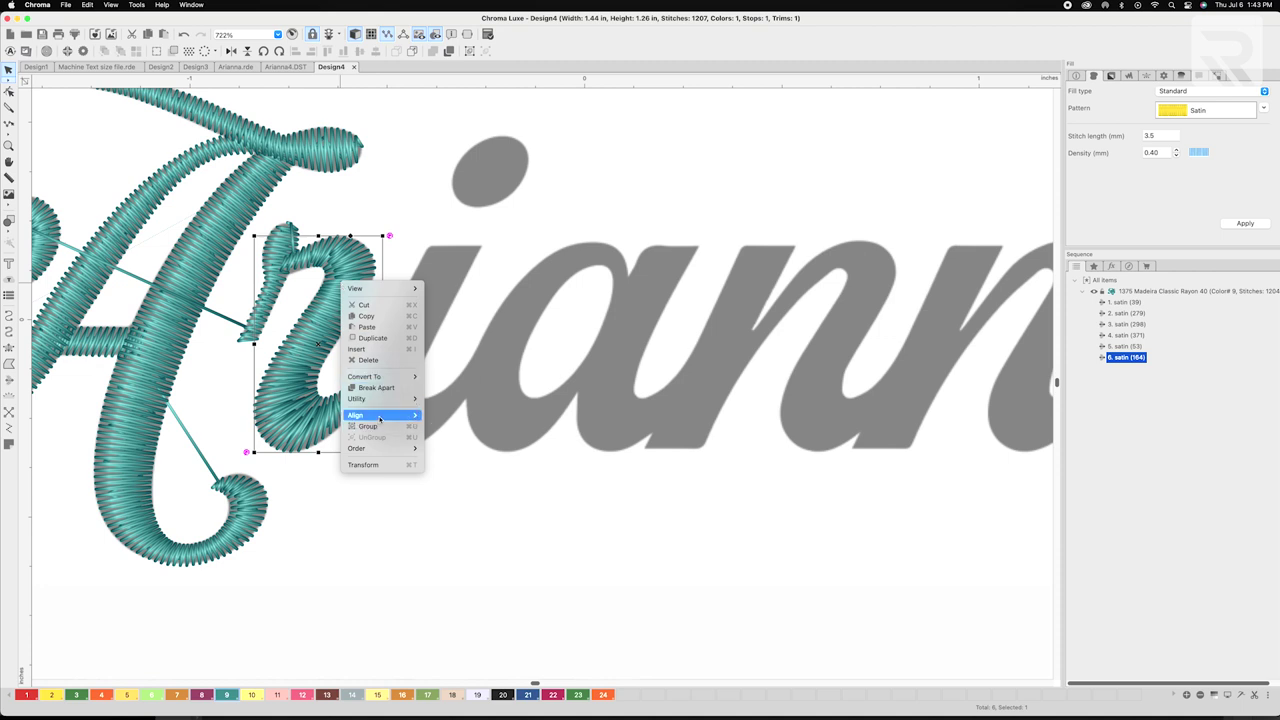
mouse_move(416, 415)
mouse_move(405, 448)
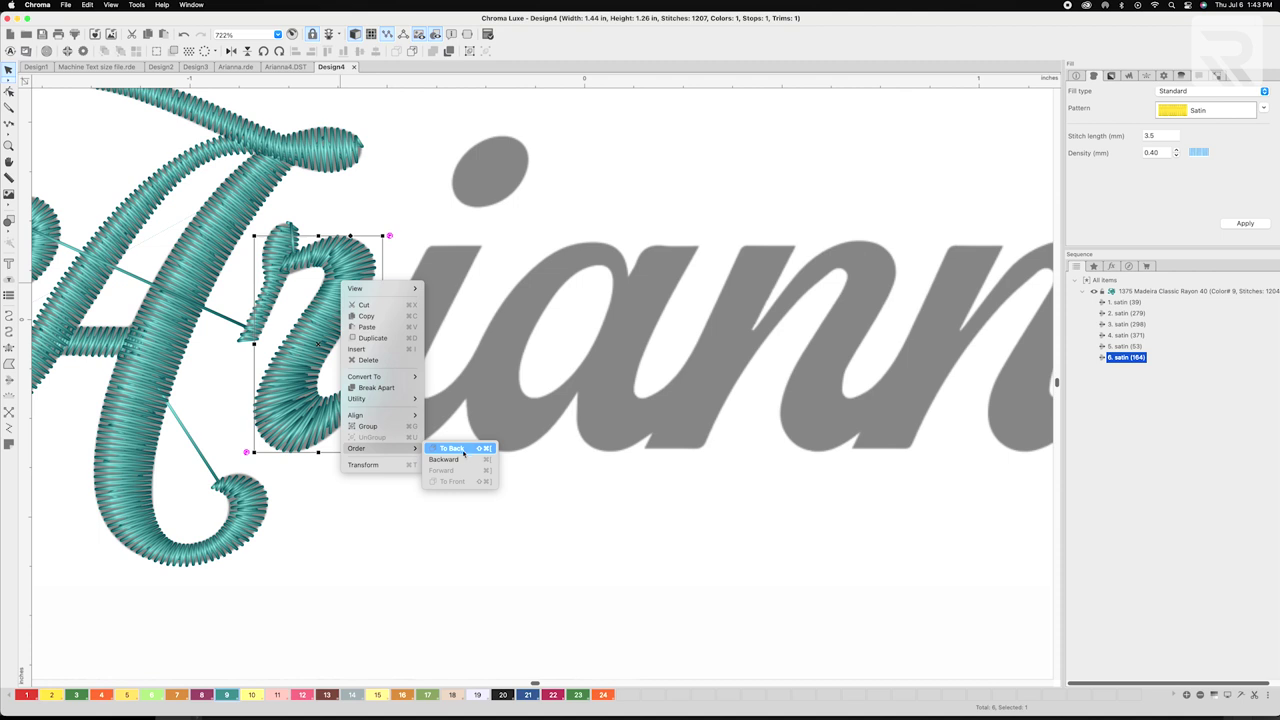
left_click(461, 458)
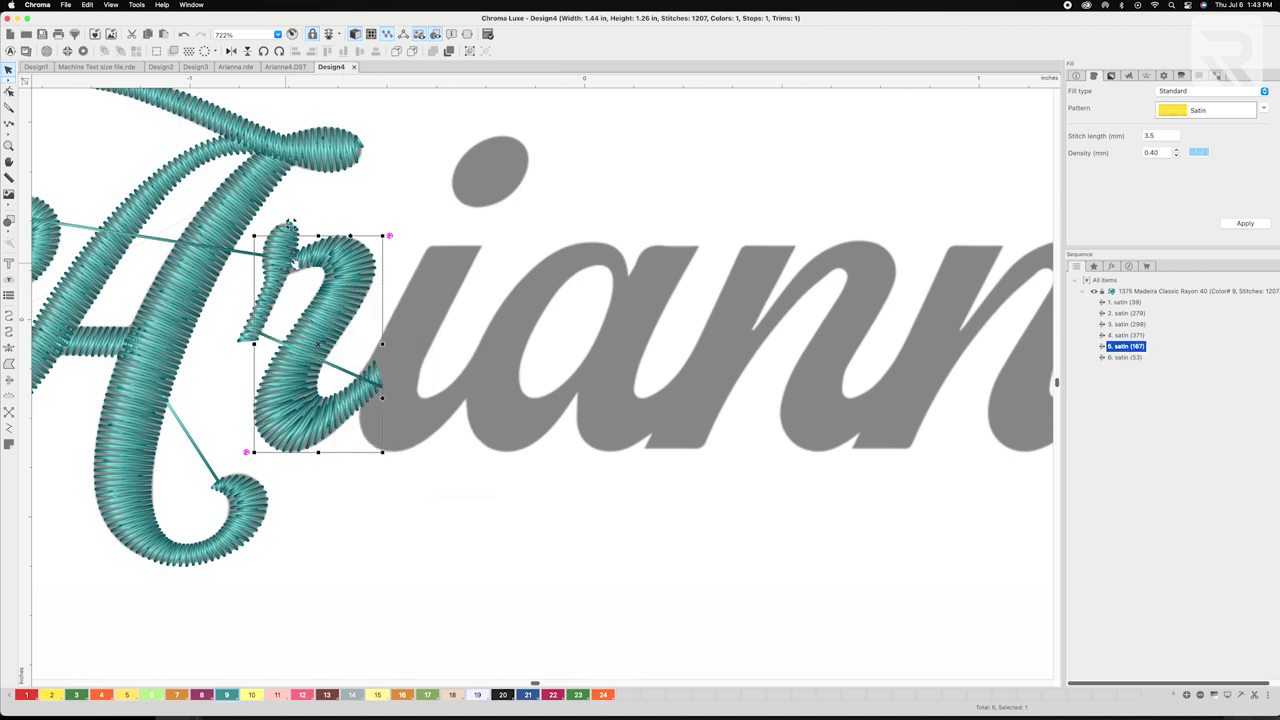
left_click(405, 208)
- Start a classic satin column at the i's flat top and place paired edge points down its stem
scroll(426, 331, "down", 3)
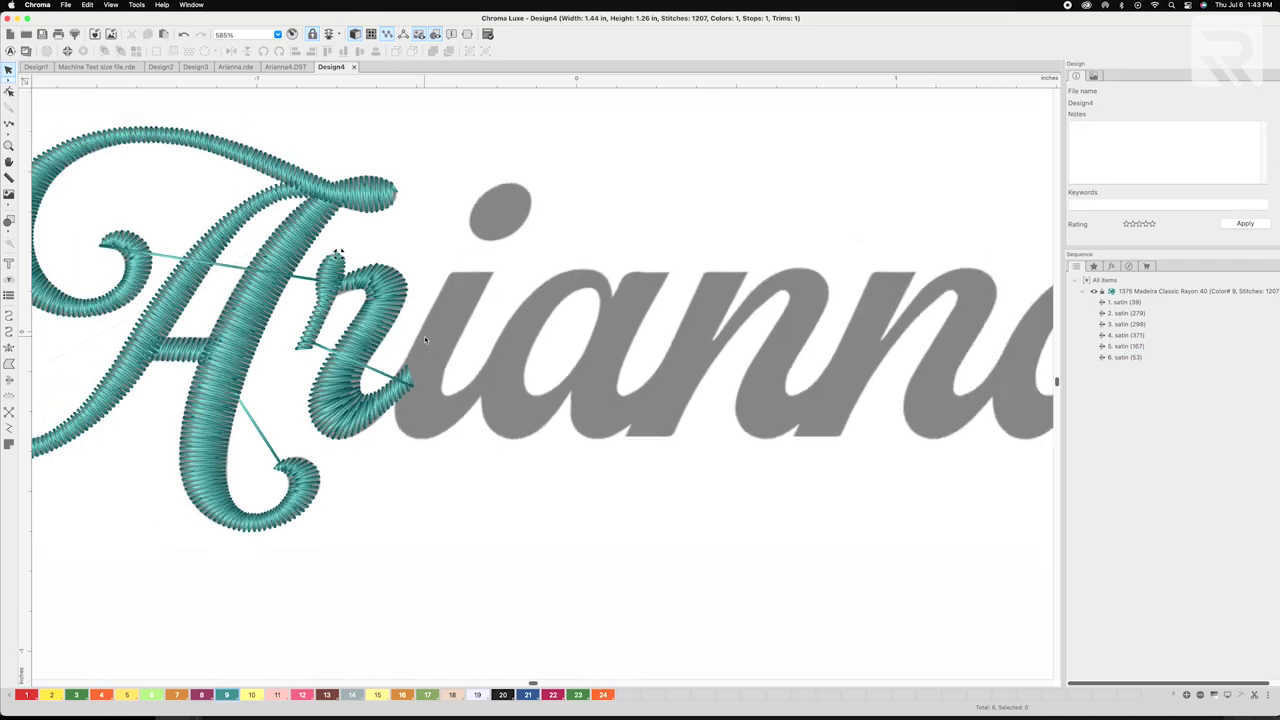
key("s")
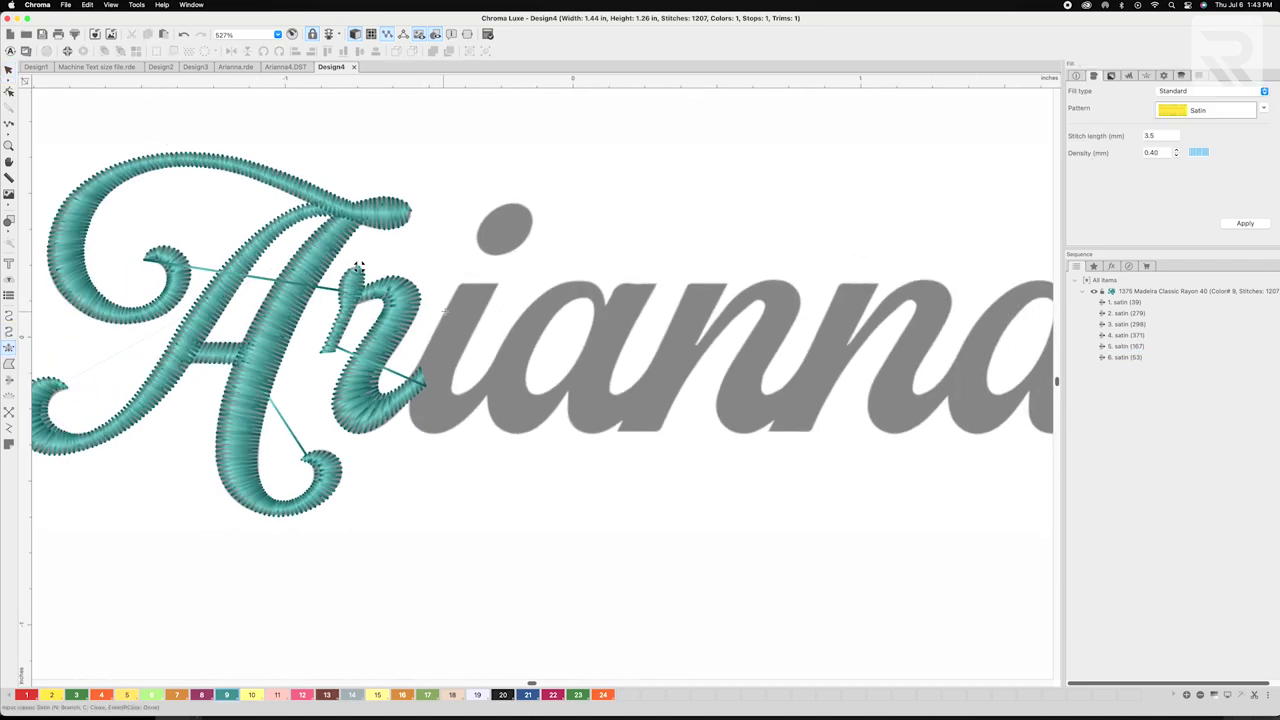
scroll(448, 305, "up", 1)
left_click(461, 281)
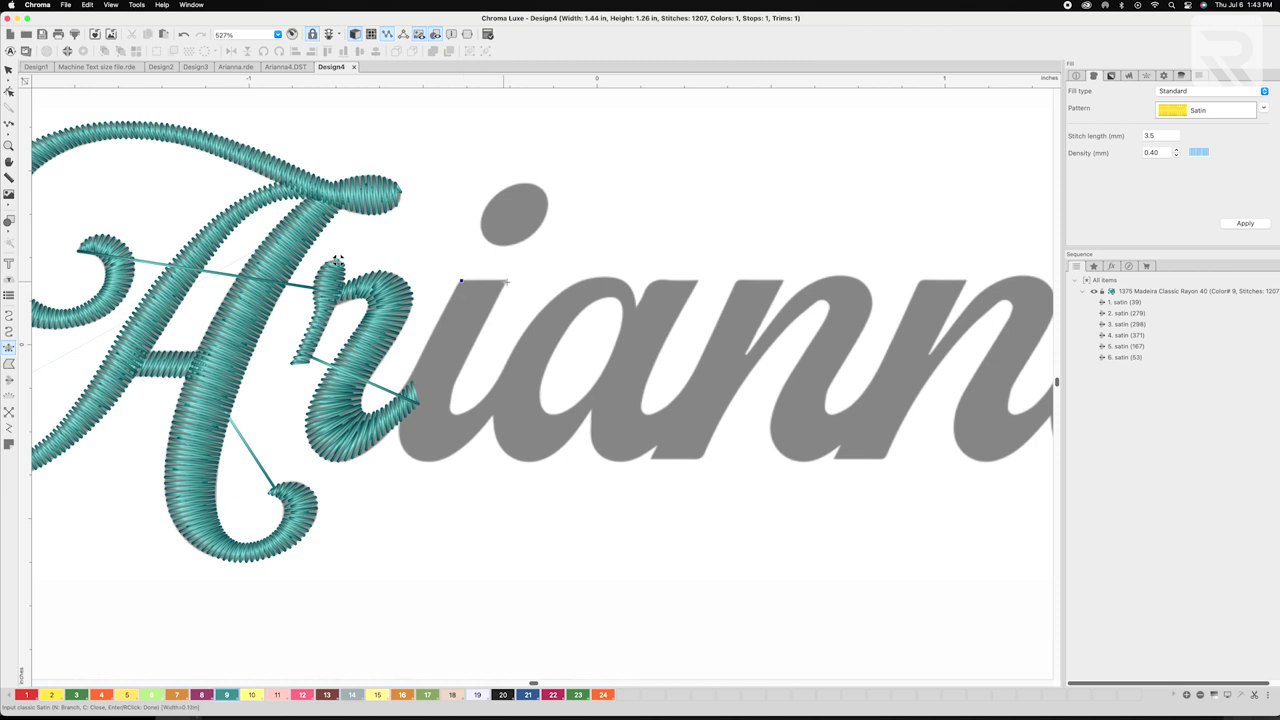
left_click(507, 281)
left_click(422, 351)
left_click(467, 356)
left_click(403, 398)
left_click(451, 394)
- Continue the i's satin column around its lower bend and up to the first a, and finish it
left_click(402, 444)
left_click(450, 408)
left_click(440, 460)
left_click(454, 414)
left_click(471, 439)
left_click(463, 413)
left_click(505, 397)
left_click(505, 378)
left_click(8, 90)
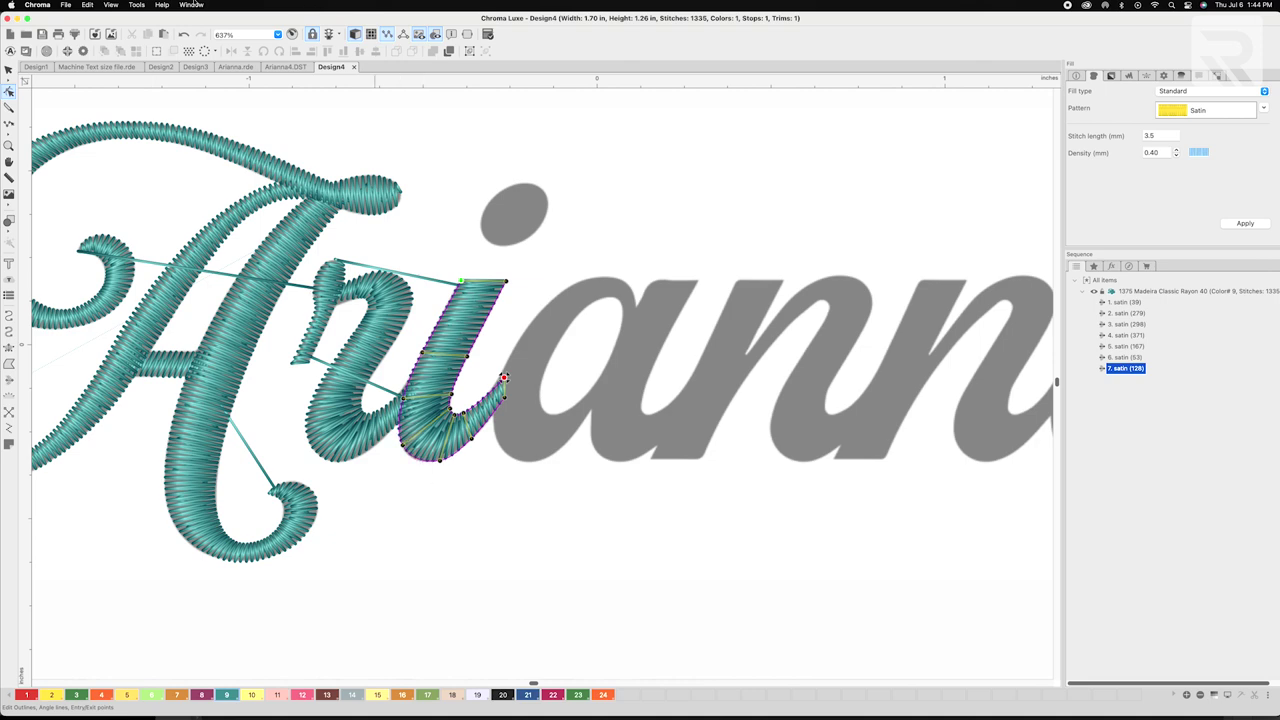
- Start a classic satin column on the first a's bowl, from its inner right side over the top to the upper left side
left_click(8, 347)
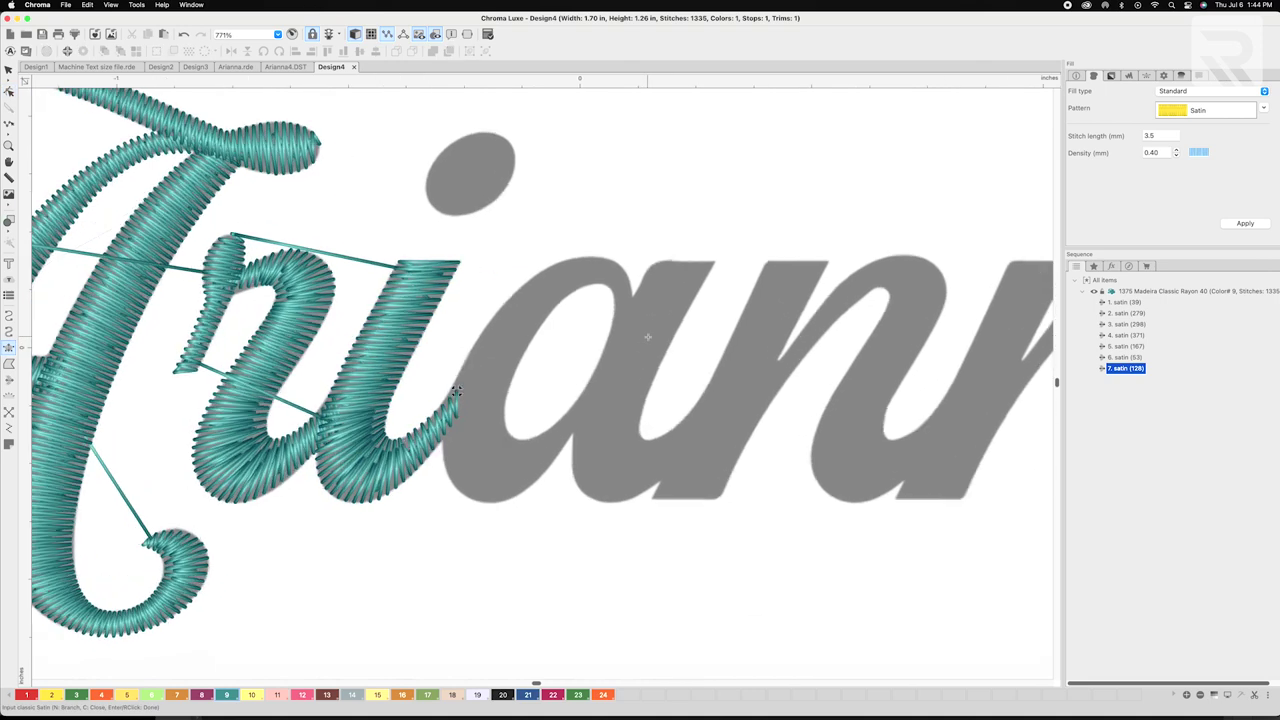
scroll(650, 337, "up", 3)
left_click(616, 369)
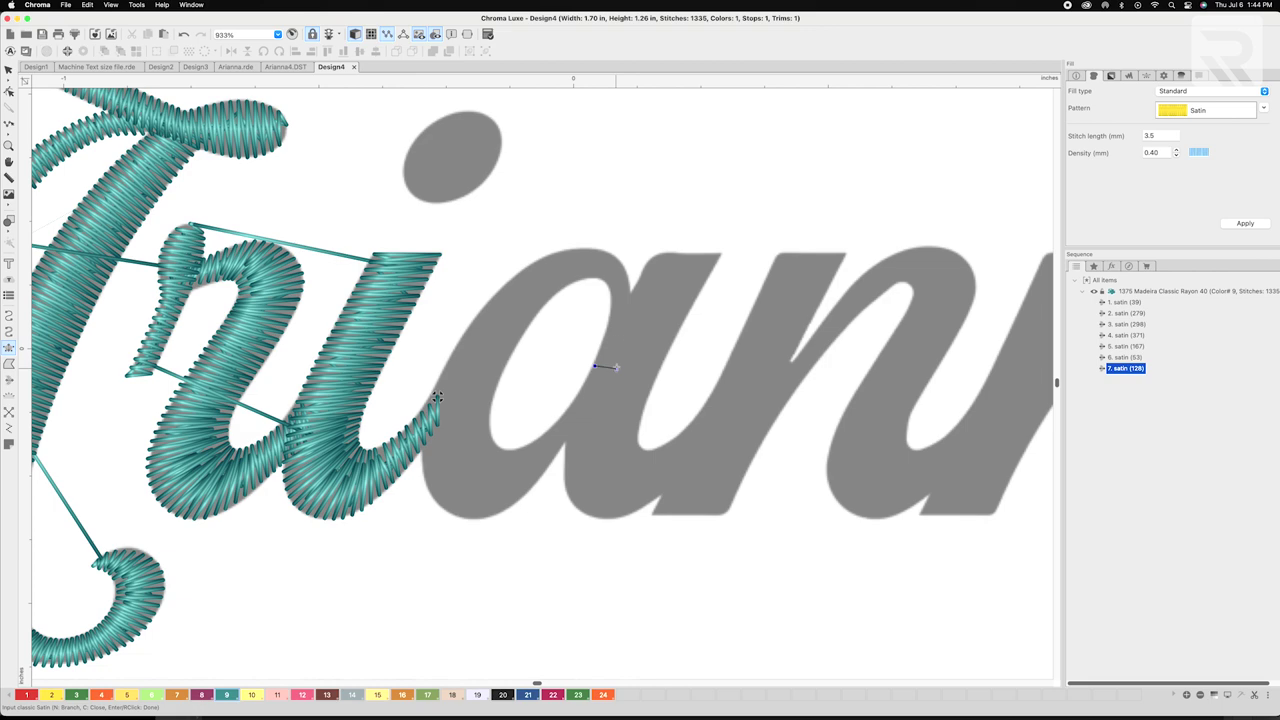
left_click(611, 309)
left_click(633, 302)
left_click(597, 277)
left_click(606, 251)
left_click(563, 287)
left_click(543, 257)
left_click(526, 329)
left_click(486, 305)
- Continue the first a's bowl column down the left side, around the bottom and back up to its starting edge, and finish it
left_click(439, 378)
left_click(489, 426)
left_click(418, 444)
left_click(499, 448)
left_click(521, 449)
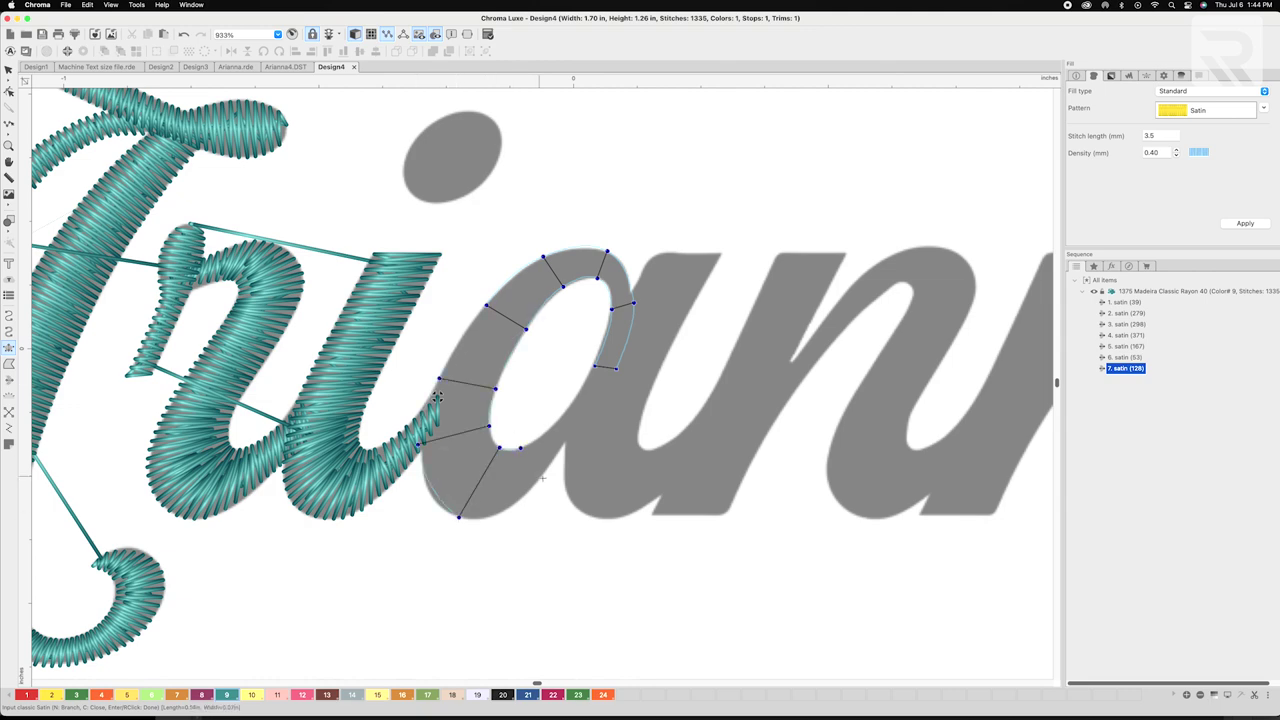
left_click(541, 477)
left_click(551, 430)
left_click(570, 442)
left_click(577, 396)
left_click(597, 405)
left_click(598, 358)
left_click(621, 361)
key("Return")
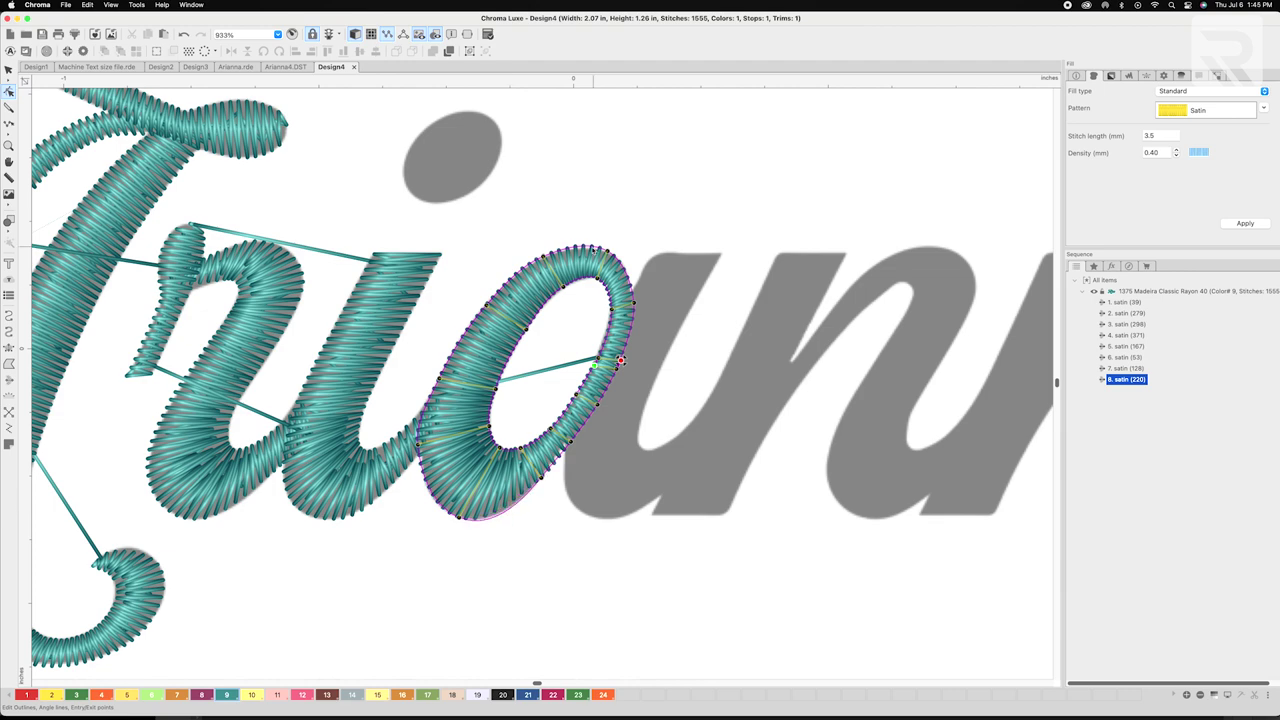
- Start a classic satin column at the flat top of the first a's right stroke and place edge points down its stem
scroll(477, 366, "down", 3)
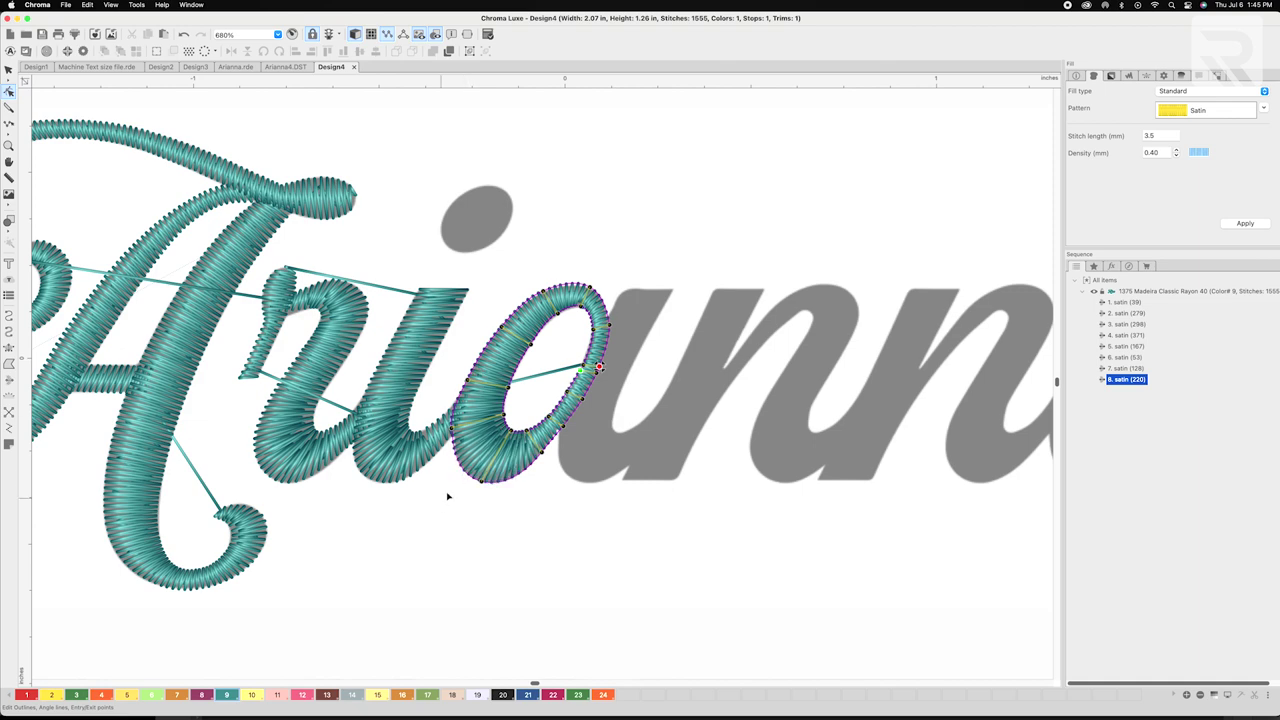
left_click_drag(554, 491, 436, 512)
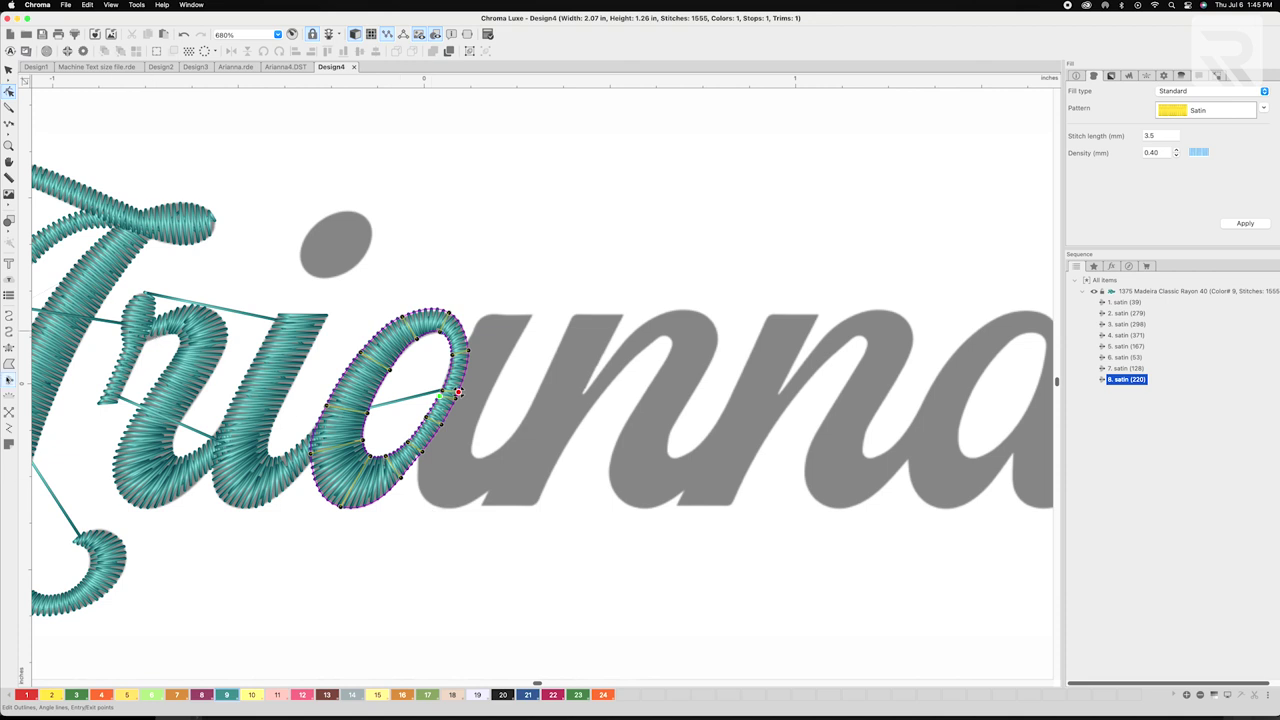
left_click(8, 348)
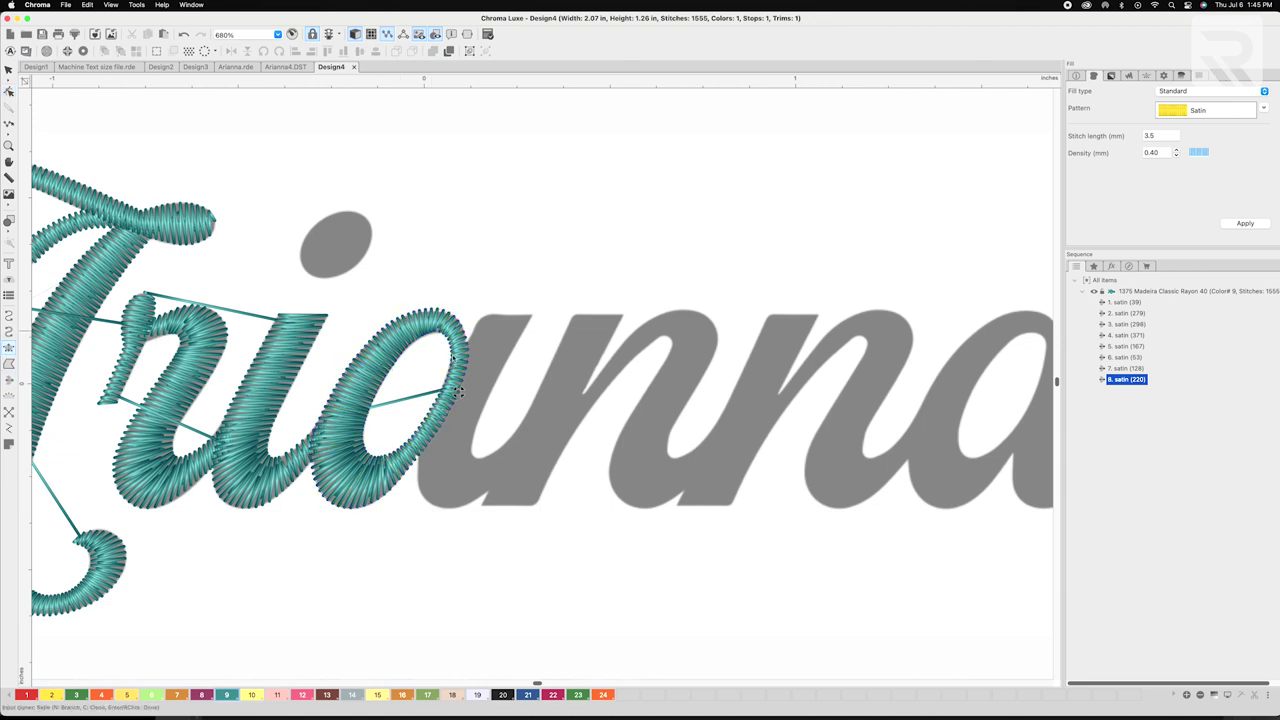
left_click(489, 315)
scroll(490, 316, "up", 2)
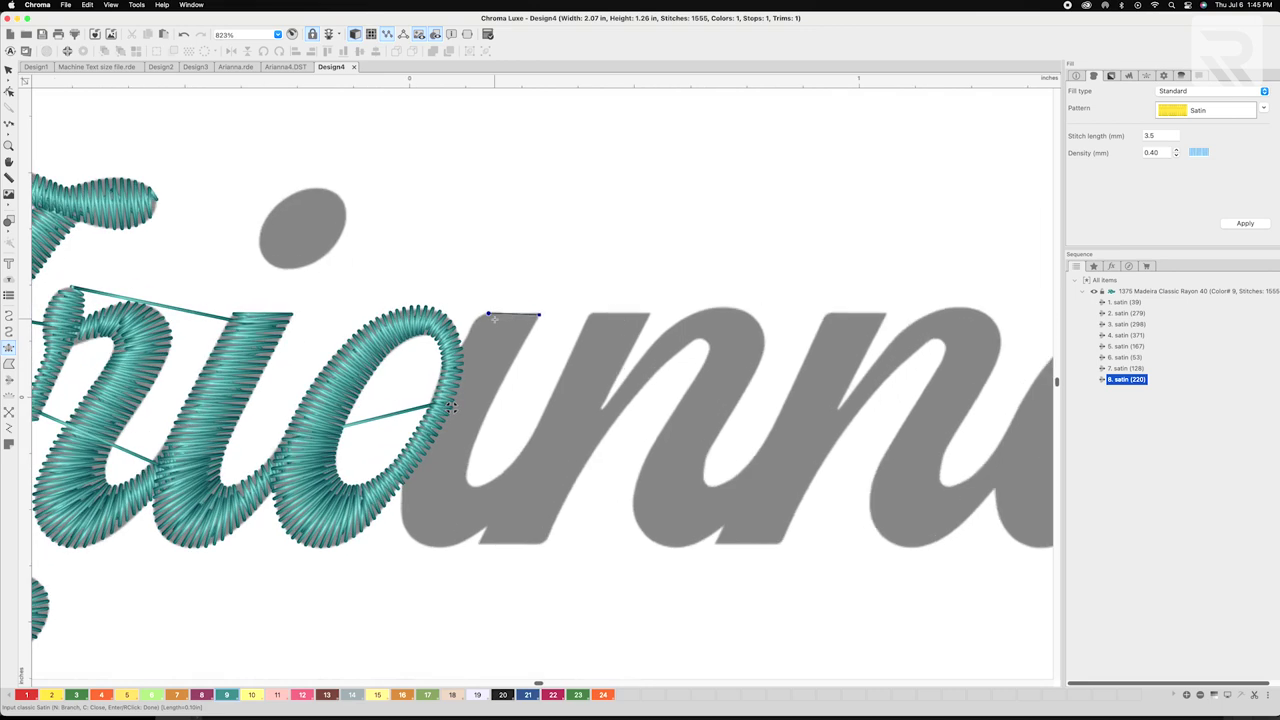
left_click(539, 330)
left_click(470, 323)
left_click(522, 358)
left_click(457, 349)
left_click(431, 407)
- Continue the first a's right-stroke satin column around the lower bend and up to the first n, and finish it
left_click(468, 472)
left_click(398, 472)
left_click(460, 507)
left_click(383, 541)
left_click(467, 521)
left_click(410, 592)
left_click(479, 522)
left_click(478, 574)
left_click(510, 500)
left_click(533, 523)
left_click(558, 447)
key("Return")
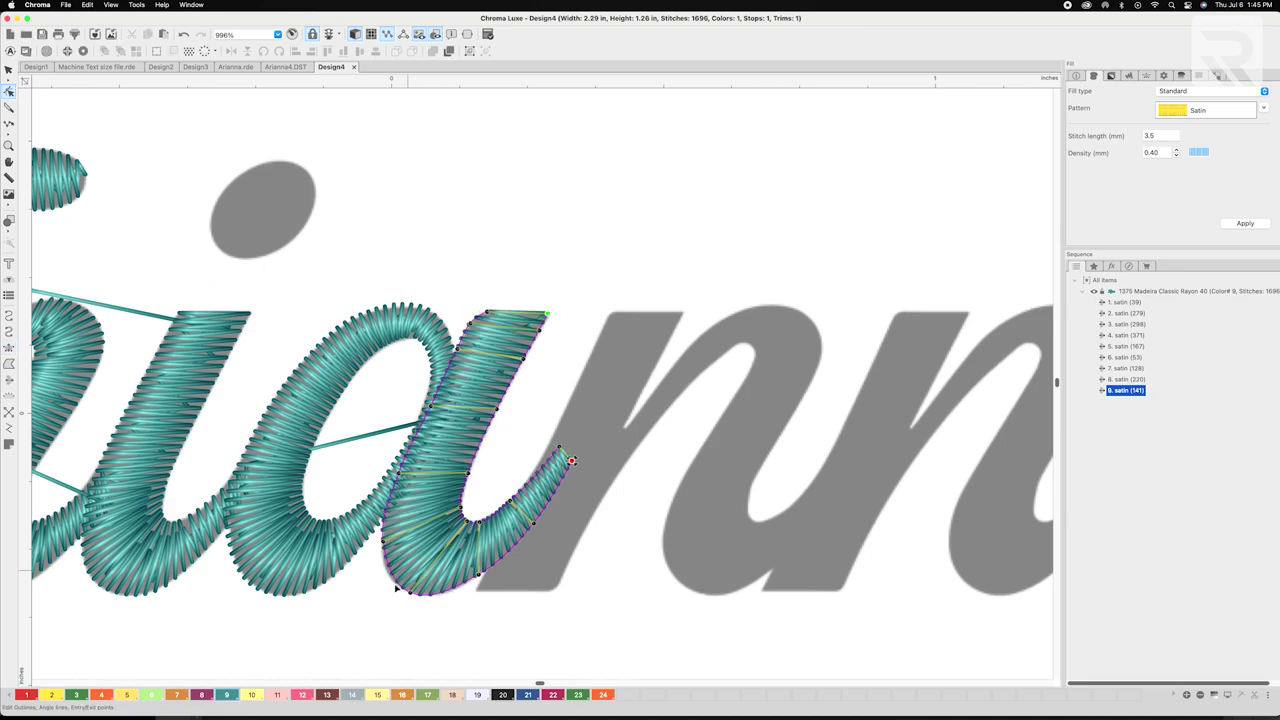
- Start a classic satin column for the first n's arch, from its left stem along the diagonal up to the top of the curve
scroll(670, 557, "right", 4)
scroll(670, 557, "down", 3)
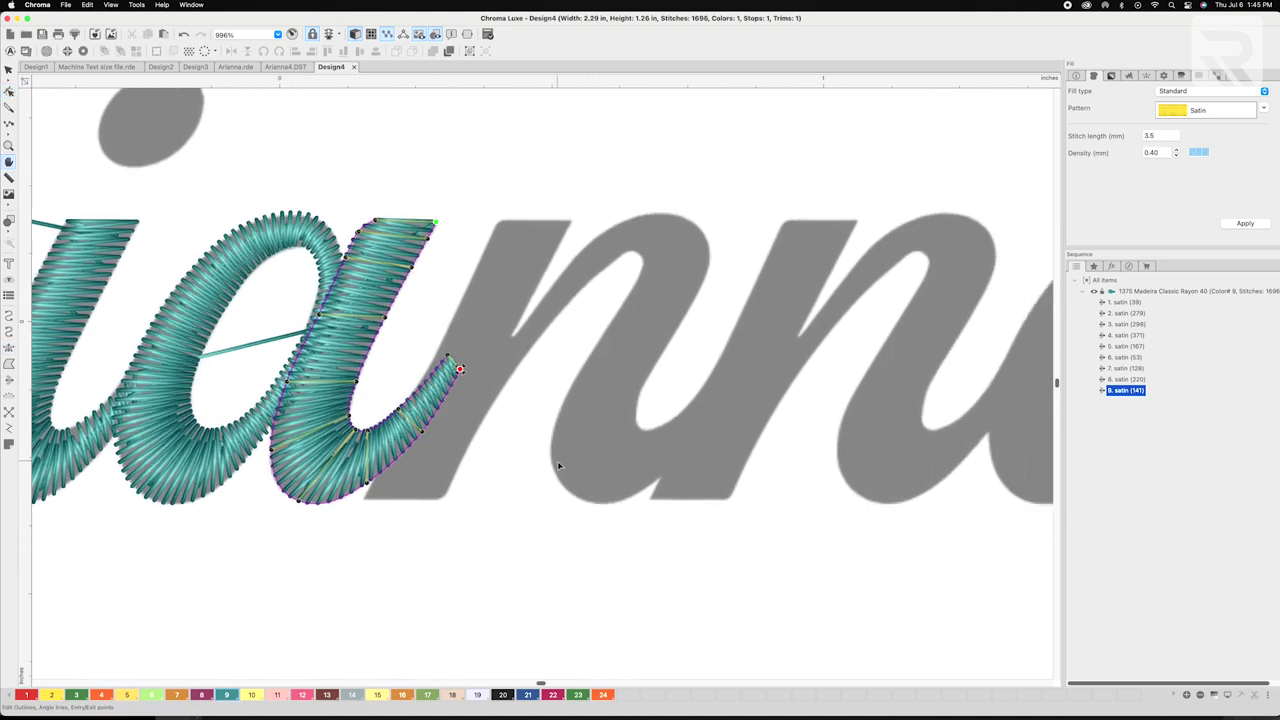
left_click(8, 348)
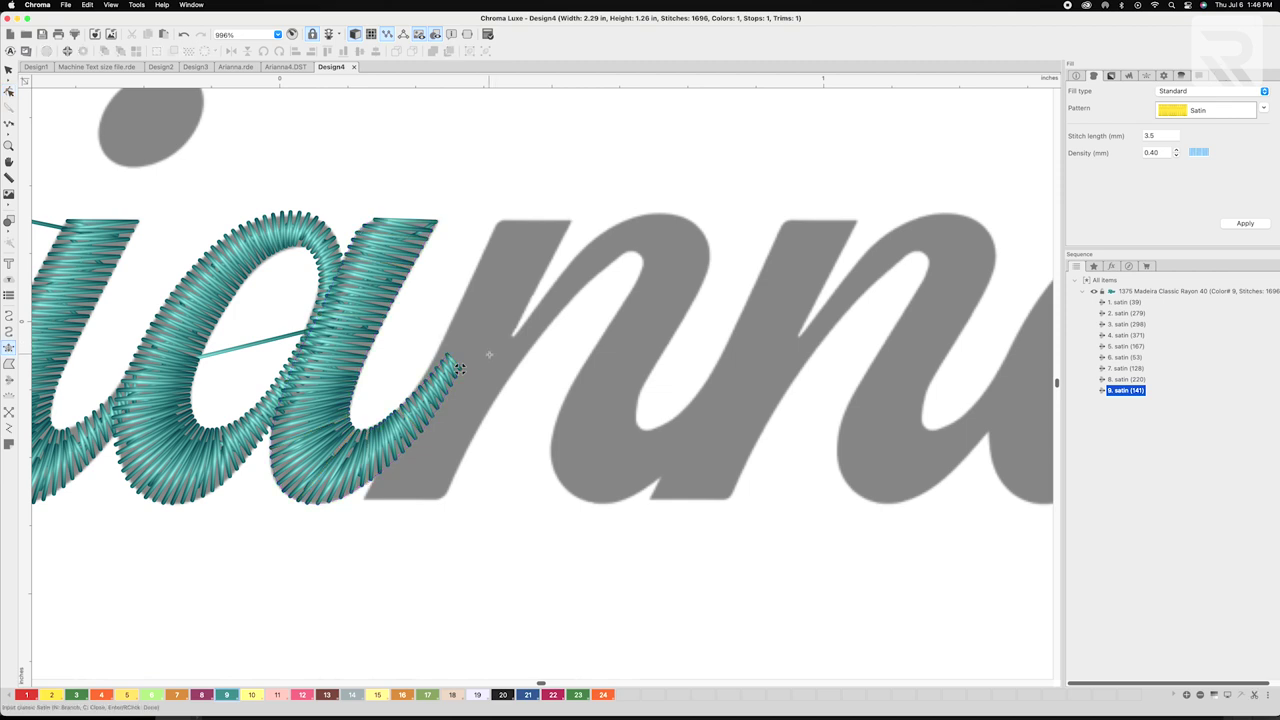
left_click(489, 355)
left_click(484, 413)
left_click(531, 314)
left_click(546, 327)
left_click(568, 267)
left_click(584, 287)
left_click(613, 226)
left_click(620, 255)
left_click(657, 213)
left_click(639, 253)
- Place the first n's satin edge points over the right shoulder and down its right stem
left_click(703, 231)
left_click(645, 262)
left_click(702, 285)
left_click(642, 276)
left_click(670, 339)
left_click(610, 322)
left_click(643, 383)
left_click(584, 367)
left_click(636, 408)
left_click(559, 415)
- Carry the first n's satin column around the lower bend and up to the second n, and finish it
left_click(649, 432)
left_click(557, 475)
left_click(631, 496)
left_click(671, 421)
left_click(682, 456)
left_click(698, 395)
left_click(730, 362)
left_click(739, 387)
key("Return")
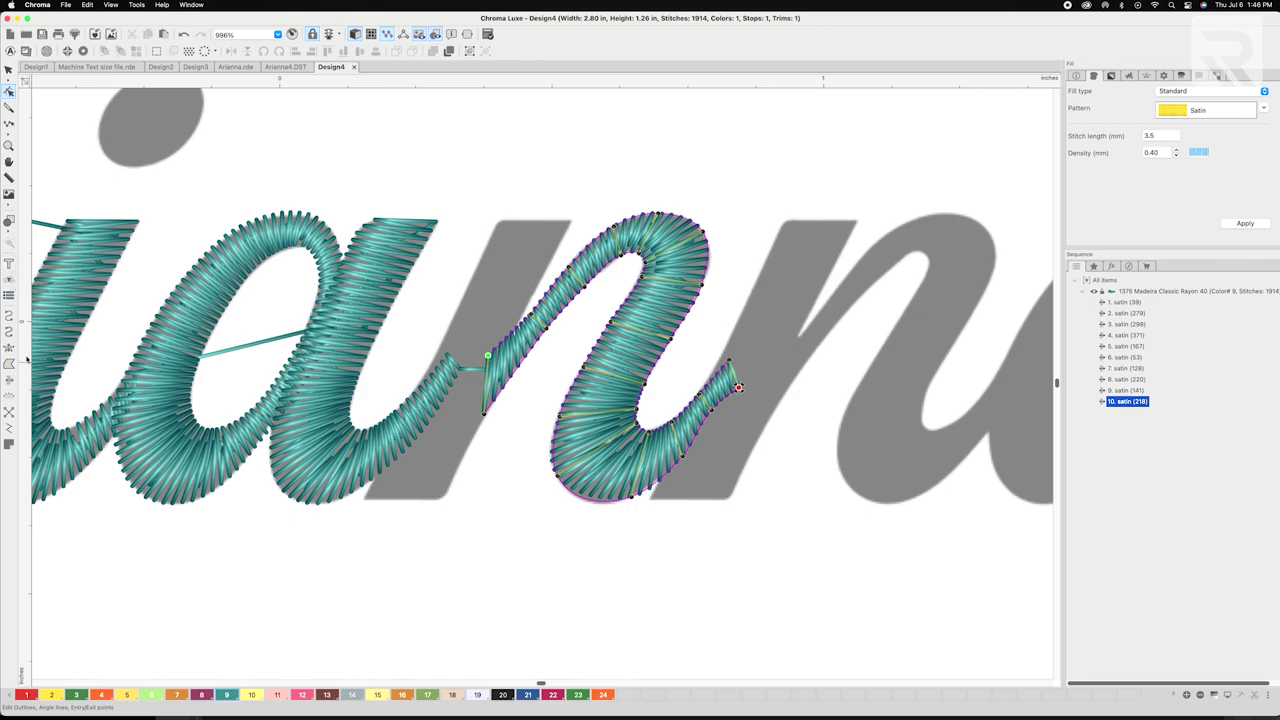
- Digitize the first n's straight left stem as a satin column from its flat top to its base
key("Escape")
left_click(571, 220)
left_click(363, 500)
left_click(443, 499)
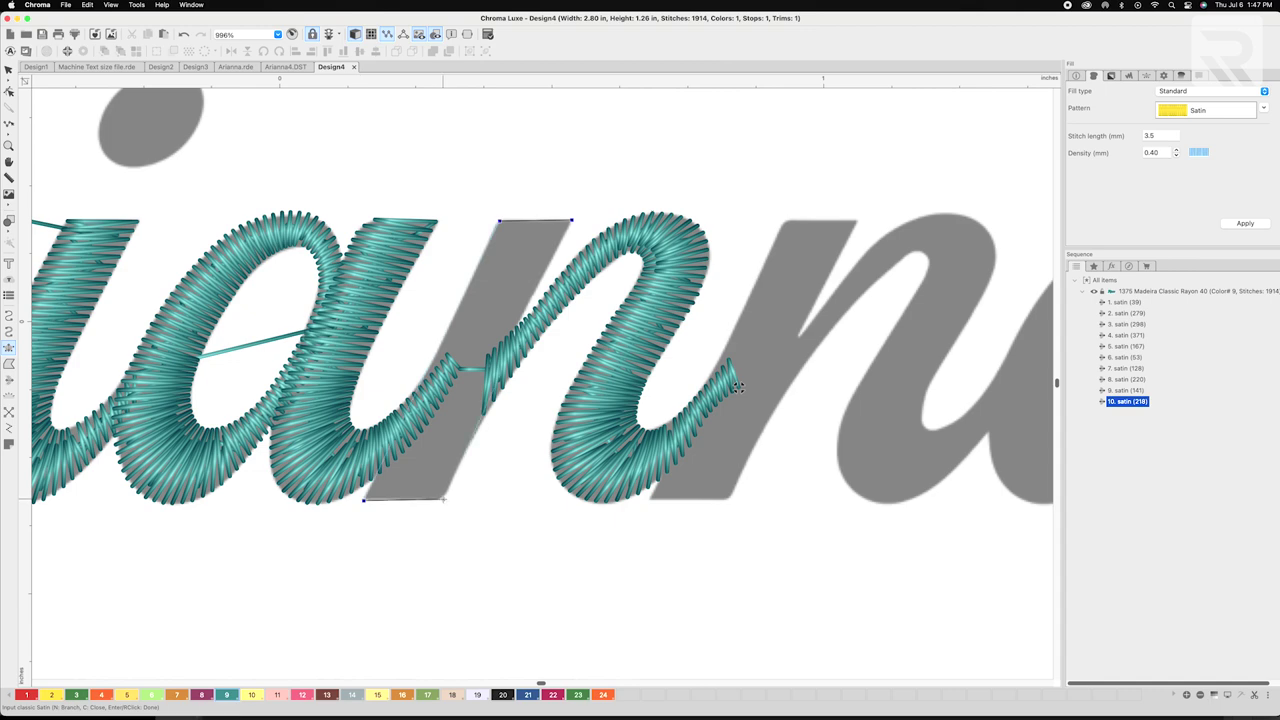
key("Return")
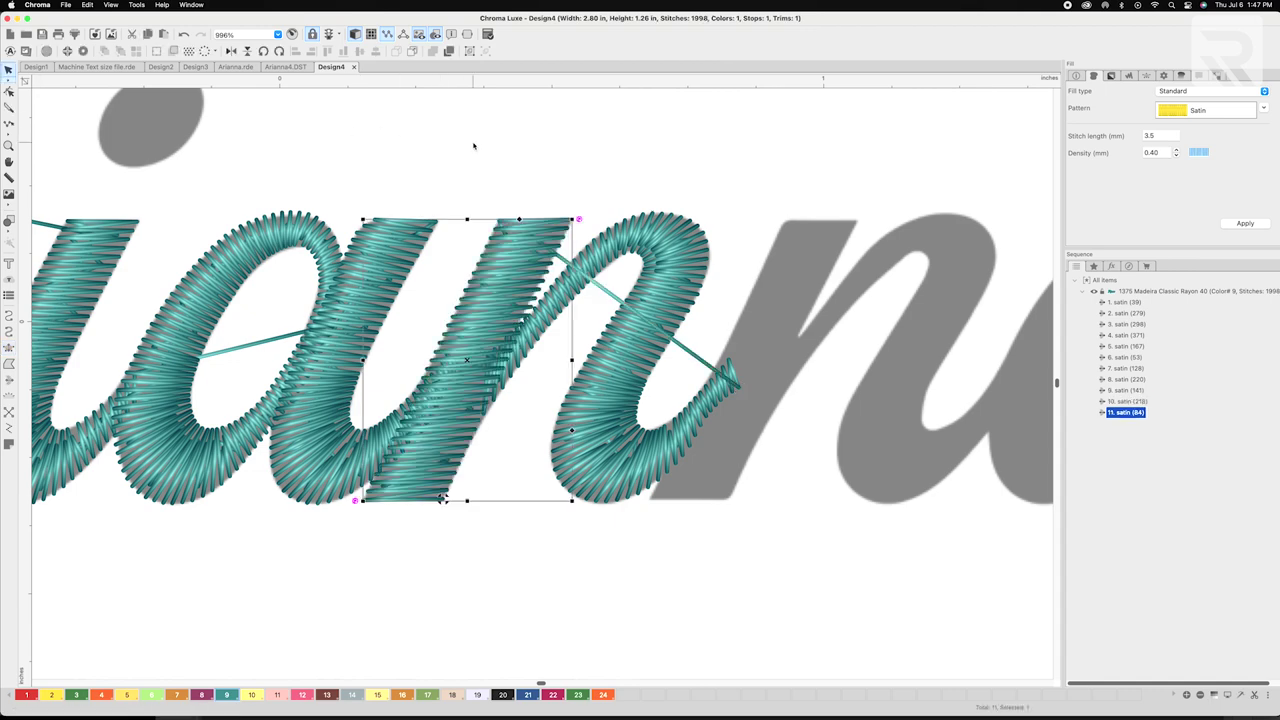
- Group the two satin columns that form the first n
scroll(474, 146, "down", 5)
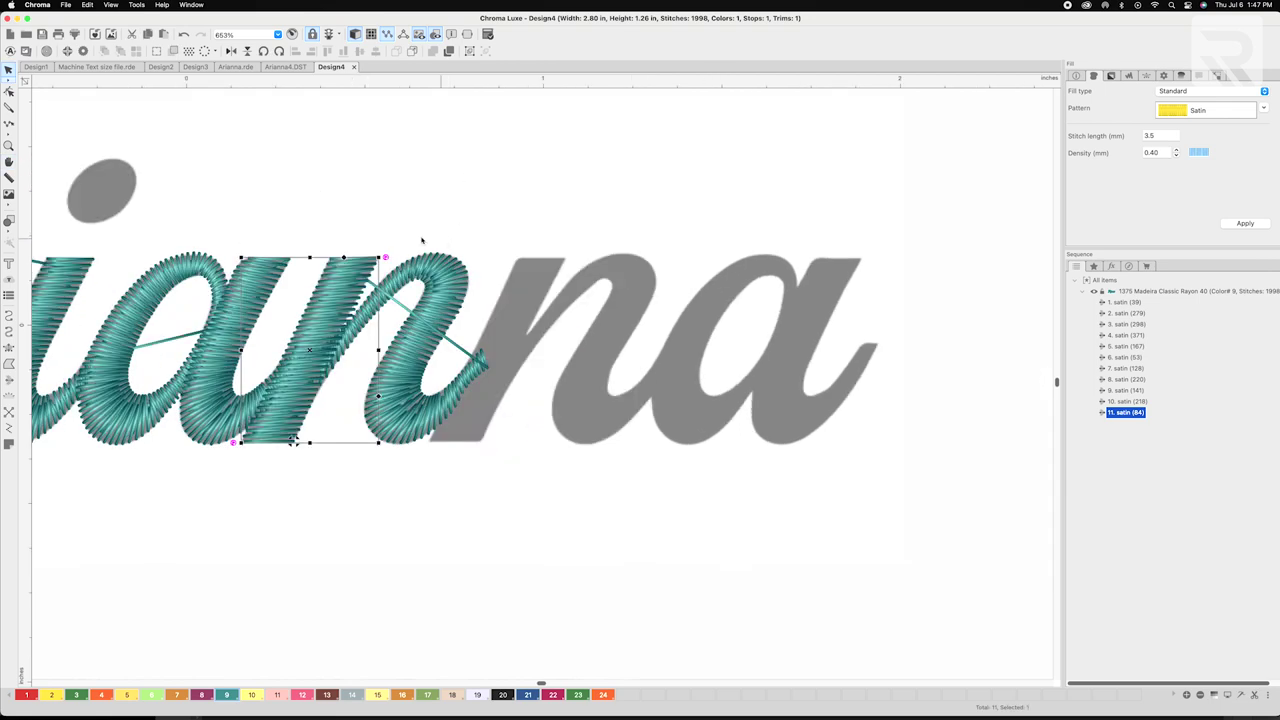
left_click(427, 275)
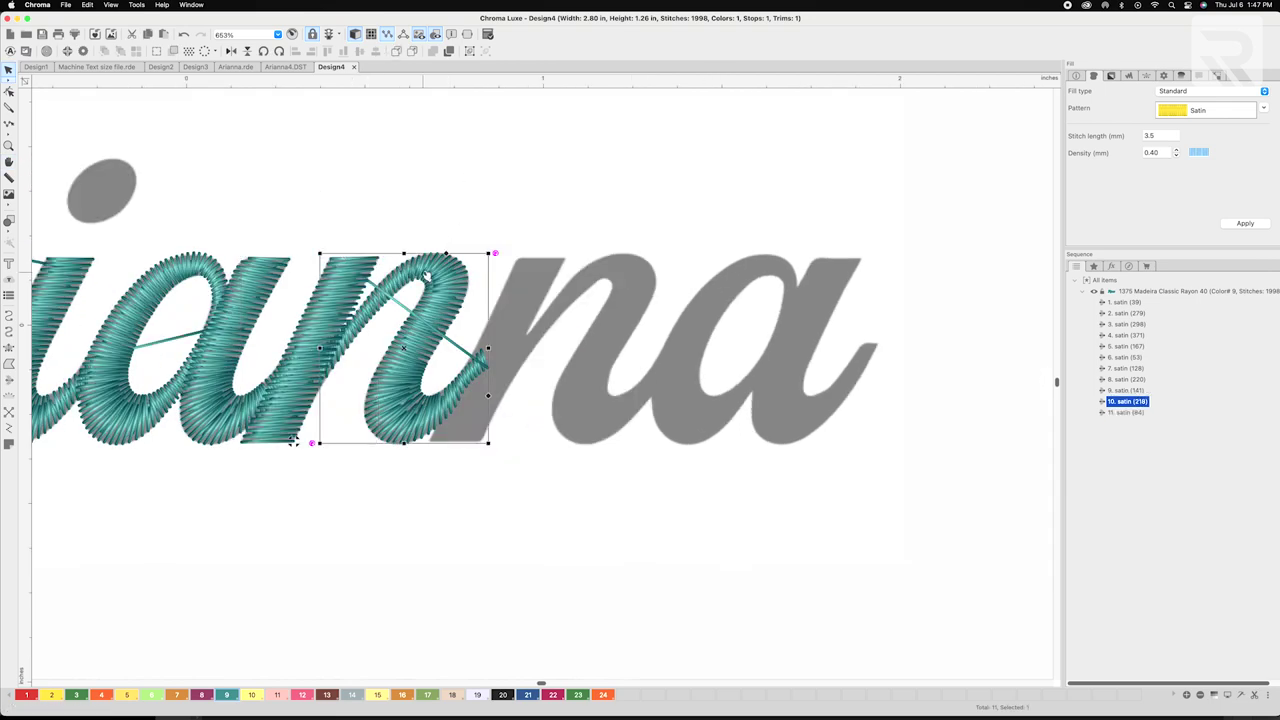
left_click(311, 331, "shift")
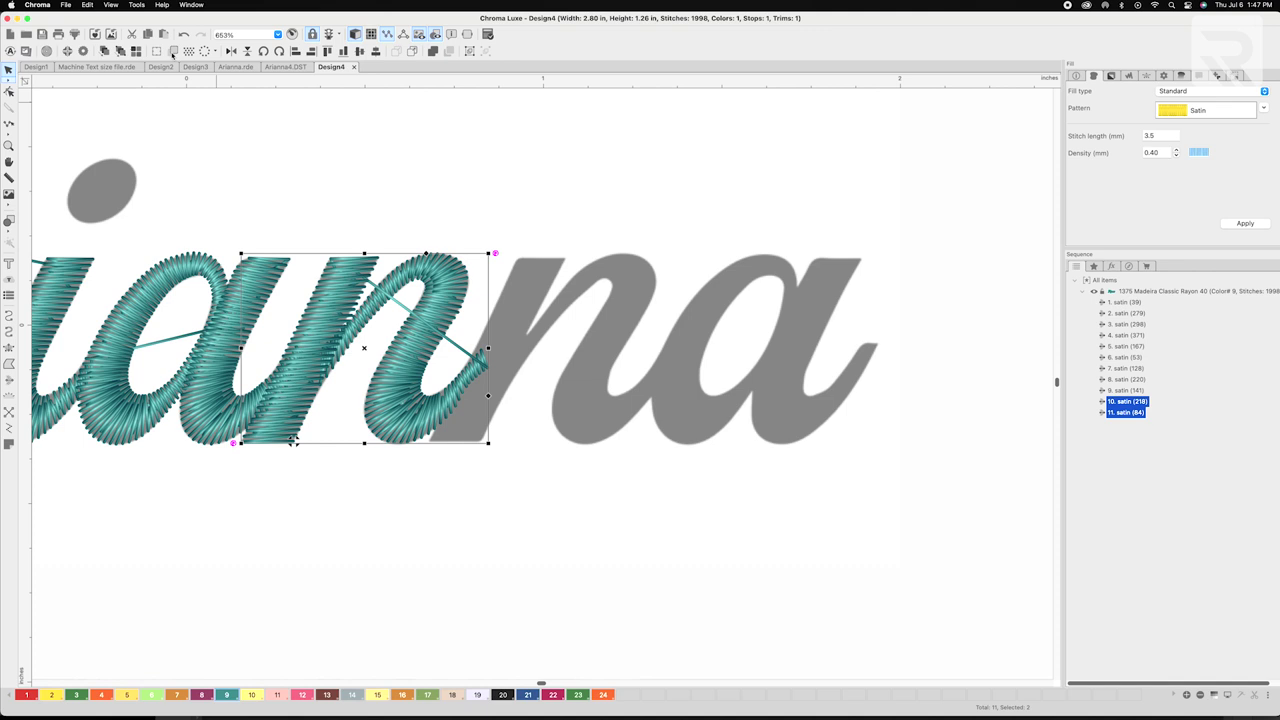
left_click(565, 216)
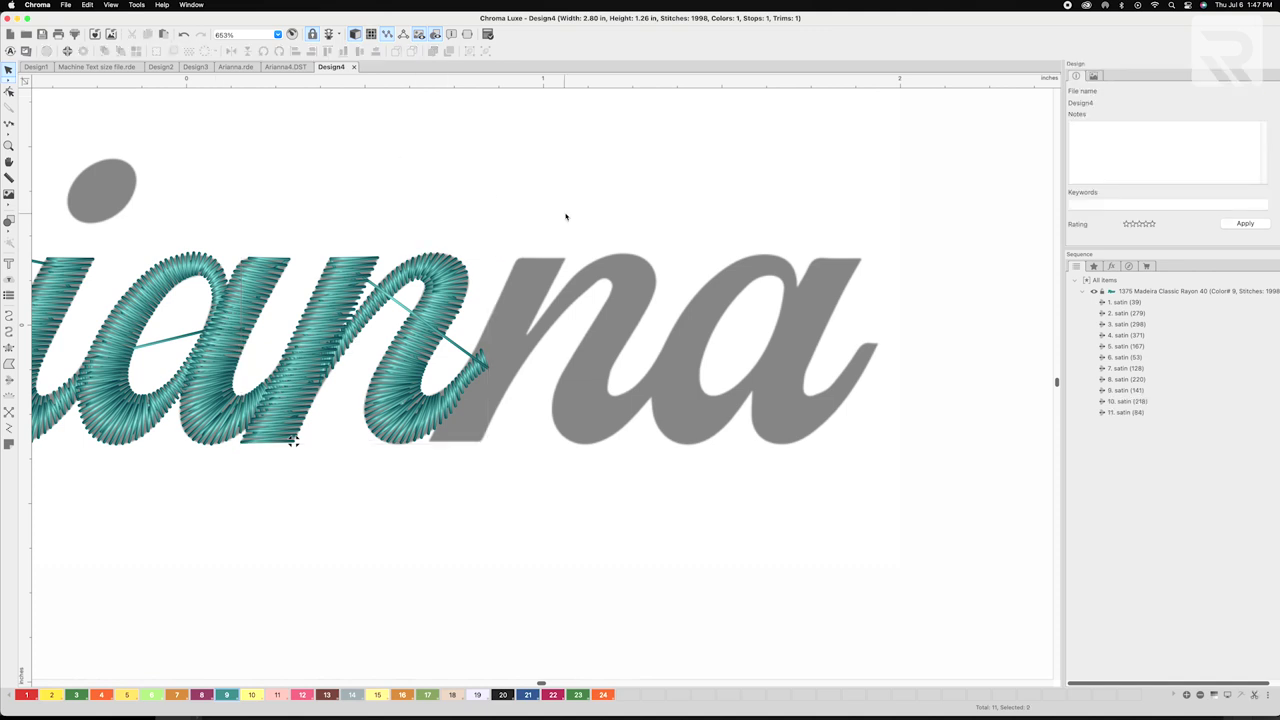
left_click_drag(230, 161, 505, 531)
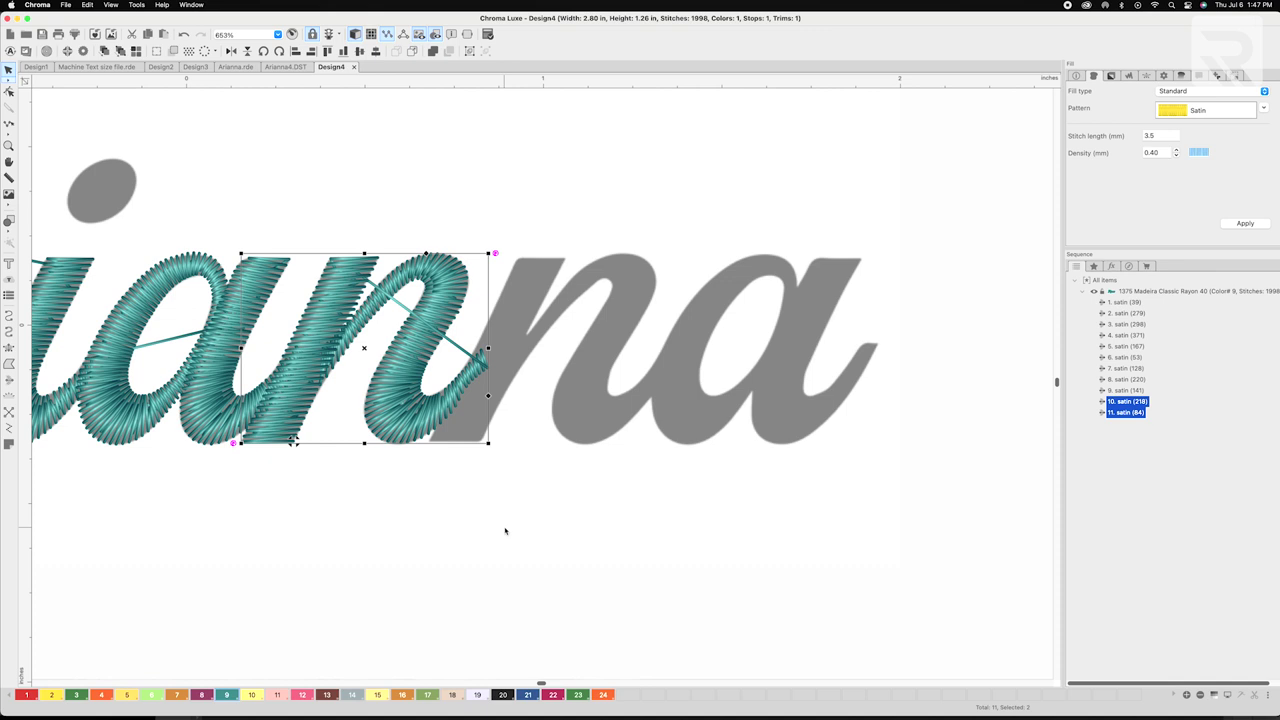
right_click(433, 313)
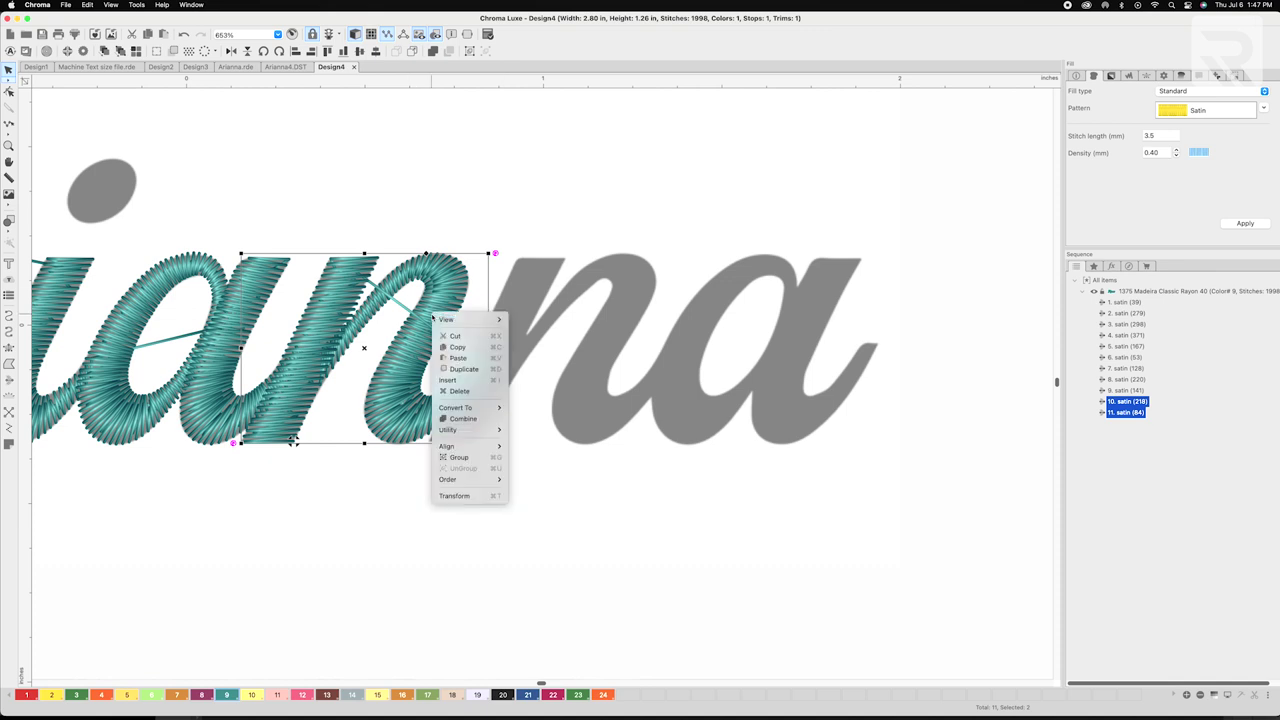
left_click(456, 457)
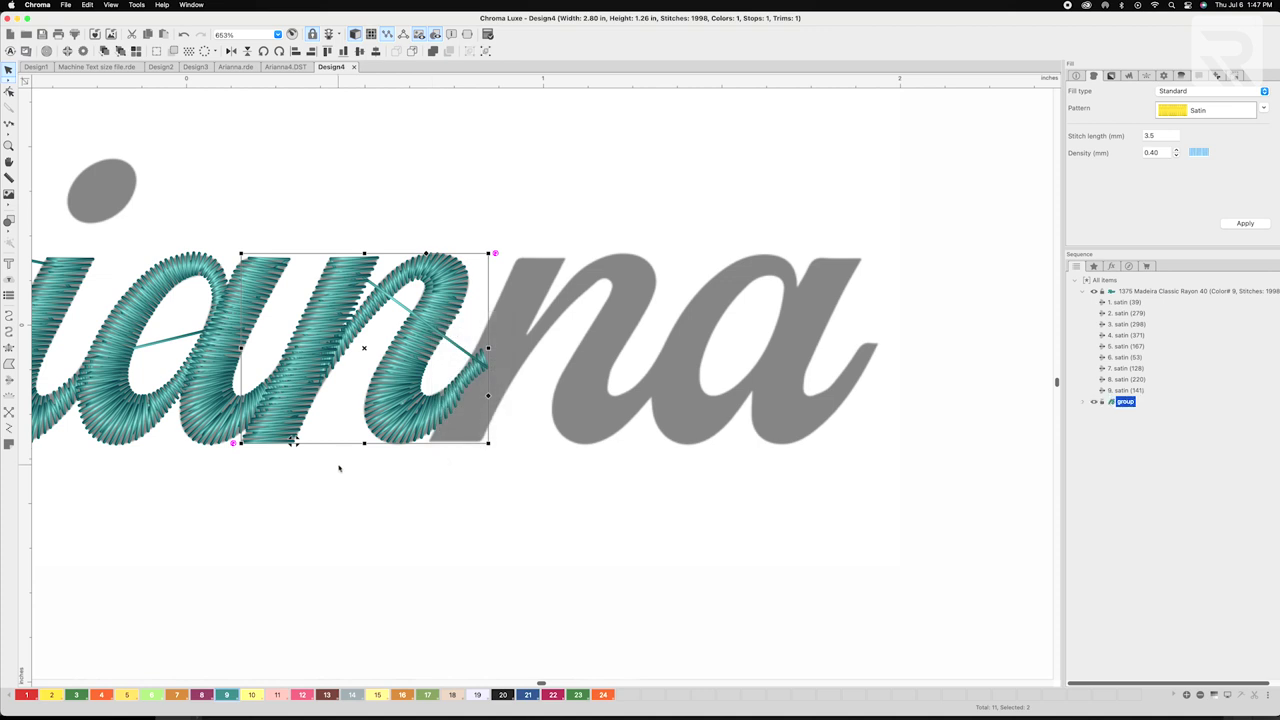
- Copy and paste the n group, and place the duplicate over the second n in the backdrop
right_click(364, 325)
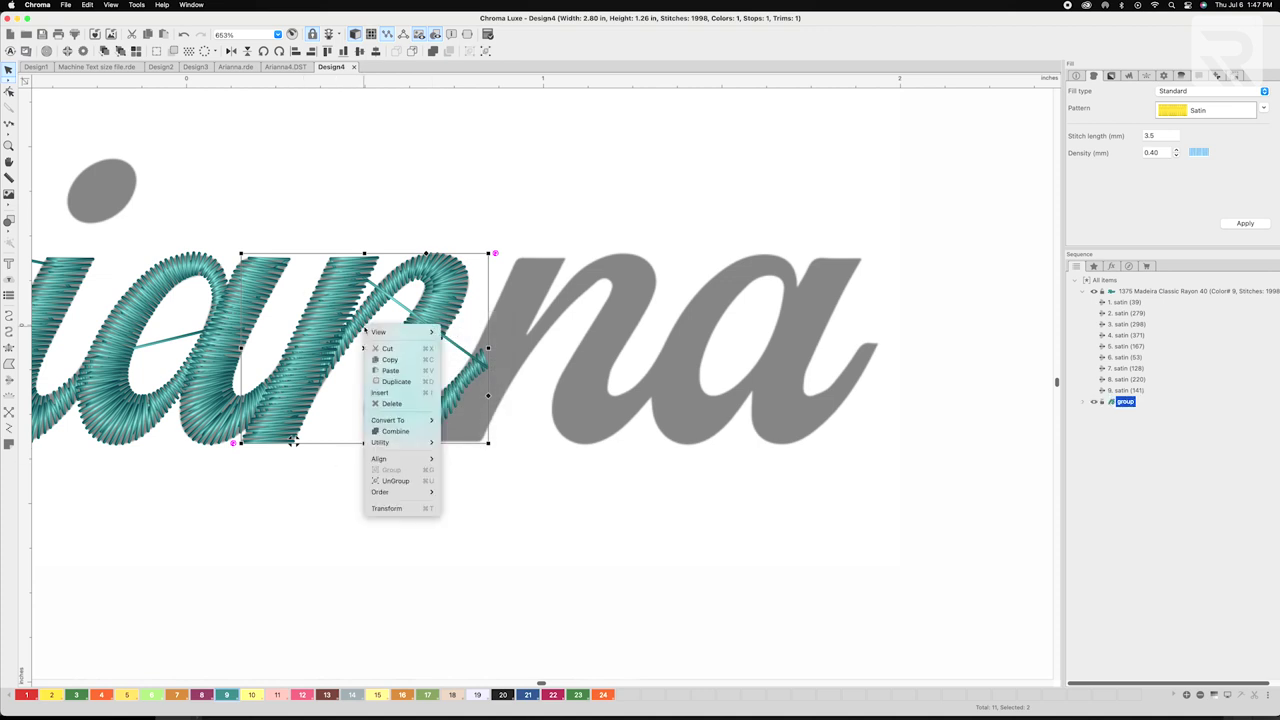
left_click(424, 362)
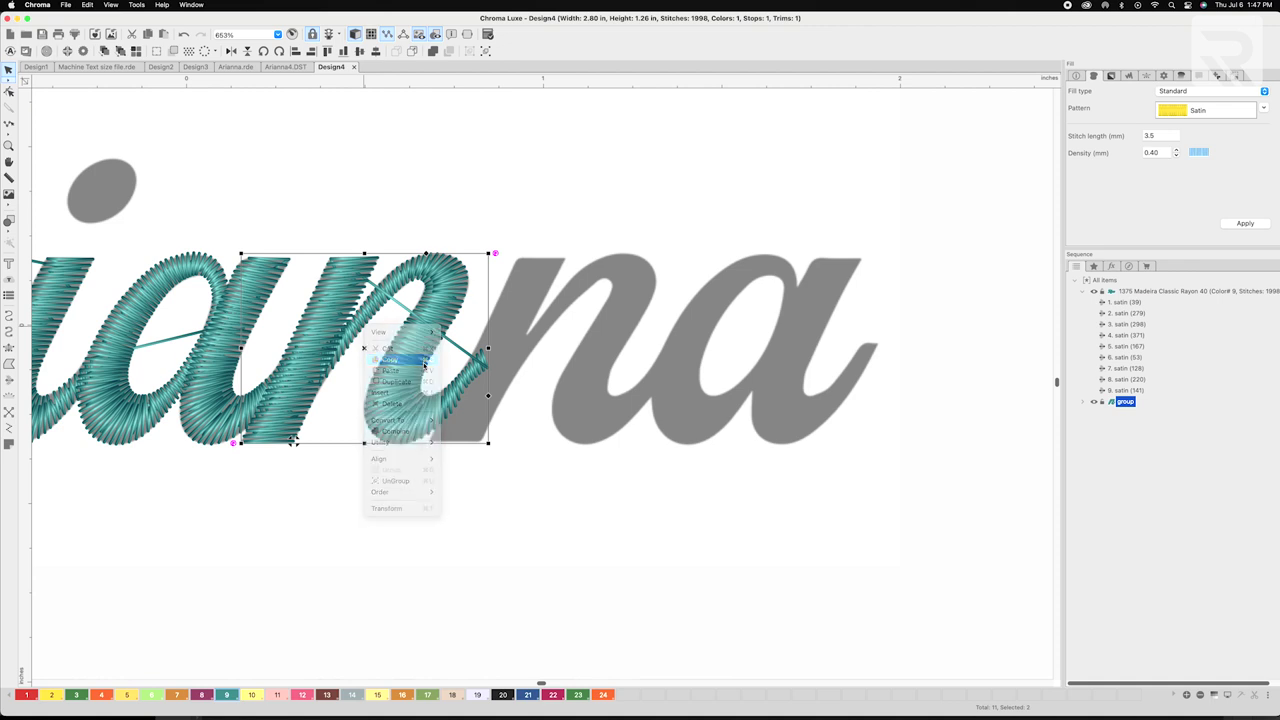
right_click(387, 330)
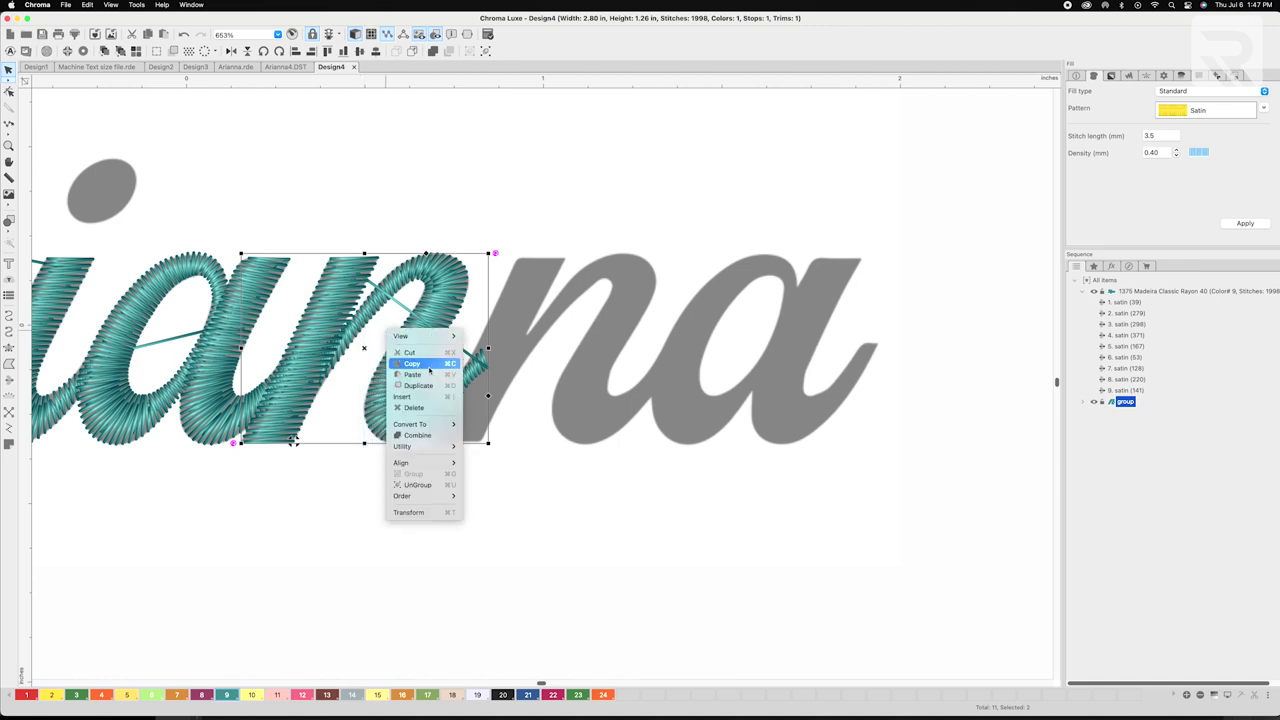
left_click(429, 374)
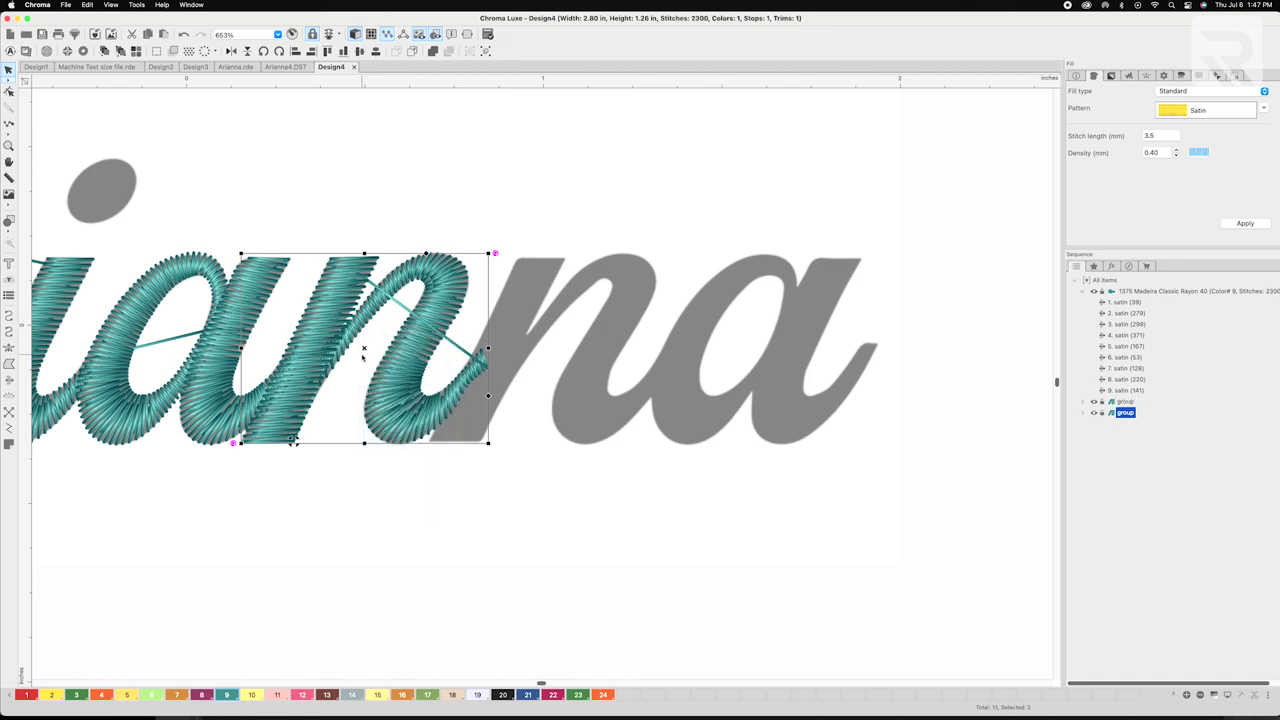
left_click_drag(365, 352, 551, 372)
- Group the bowl and right-stroke satin columns of the first a
scroll(435, 509, "down", 3)
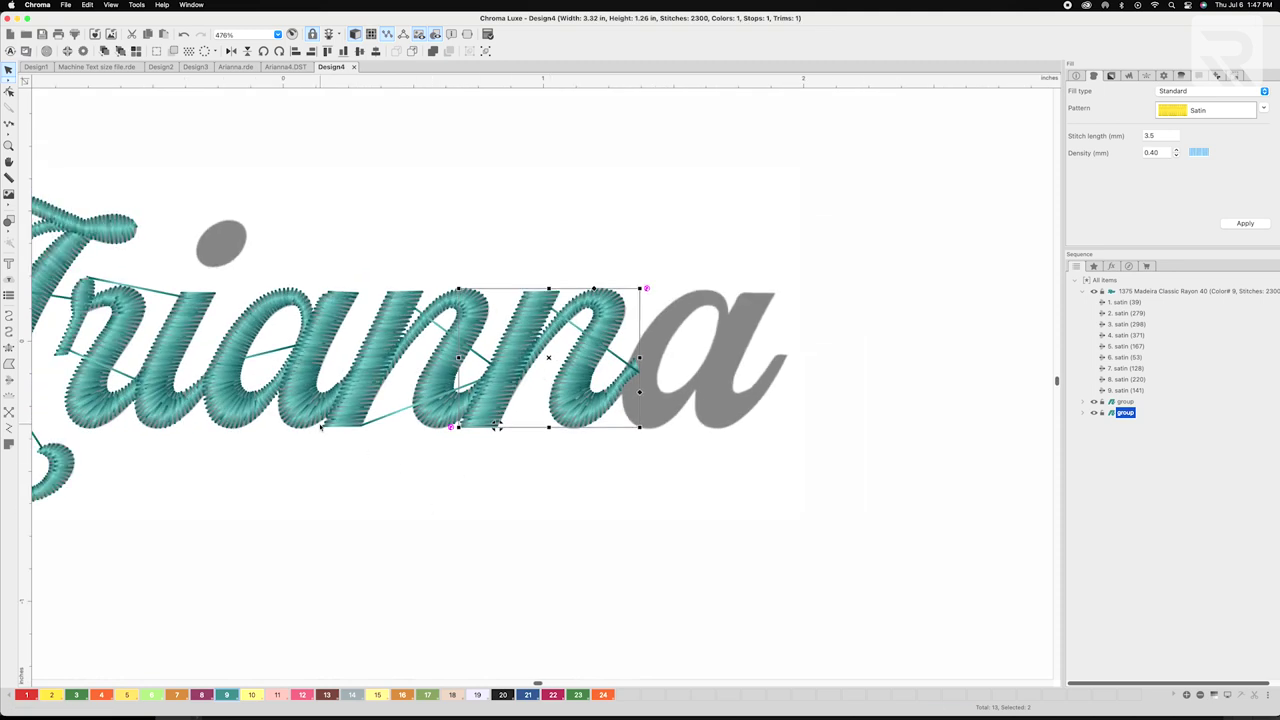
left_click(308, 414)
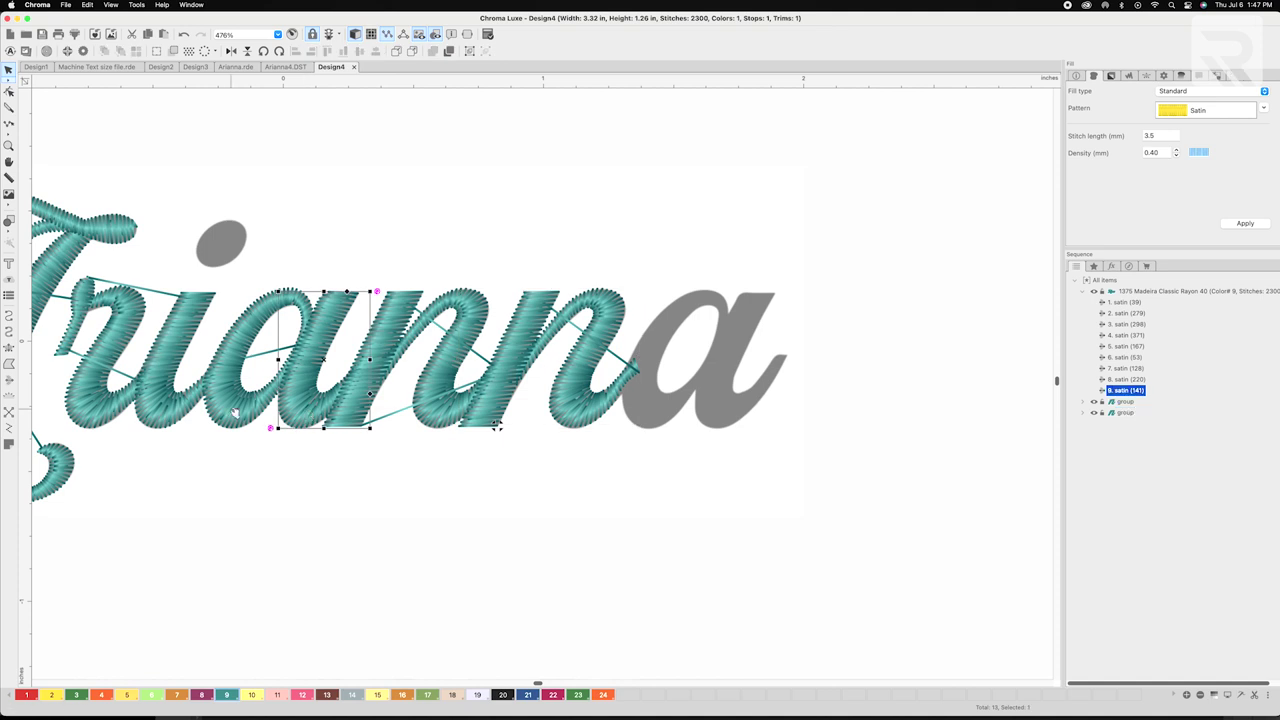
left_click(235, 412, "shift")
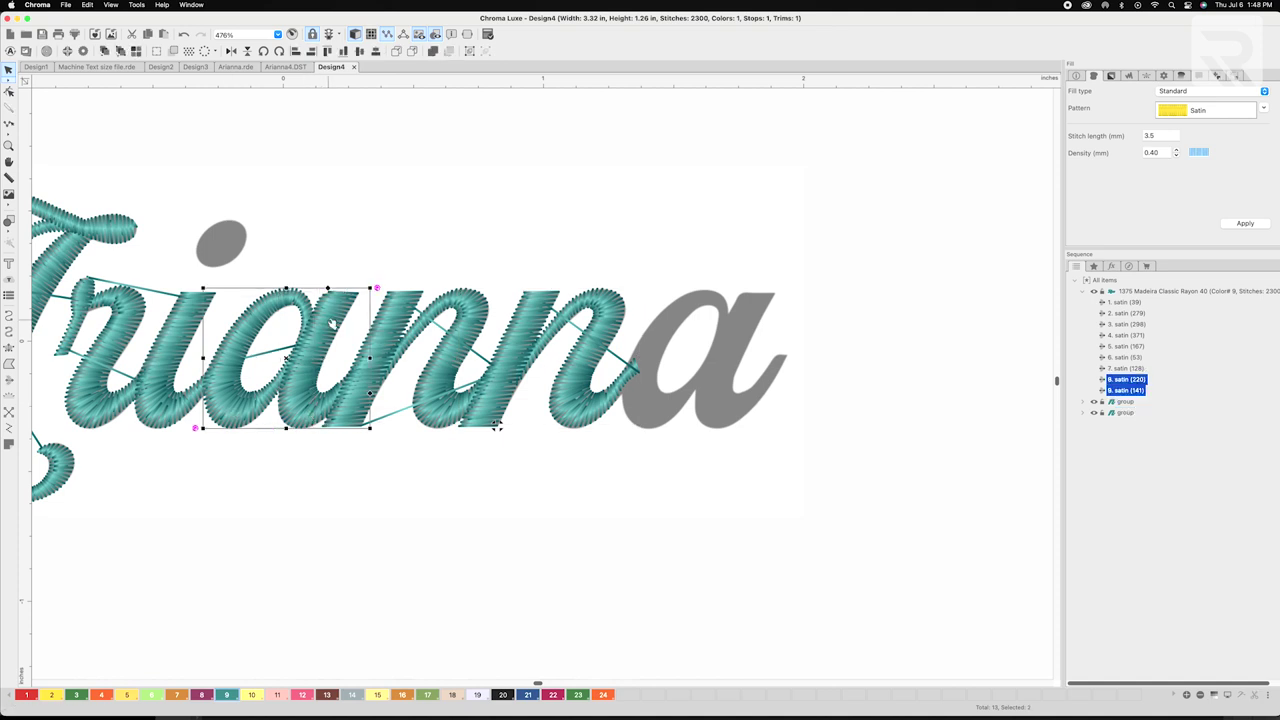
left_click(323, 231)
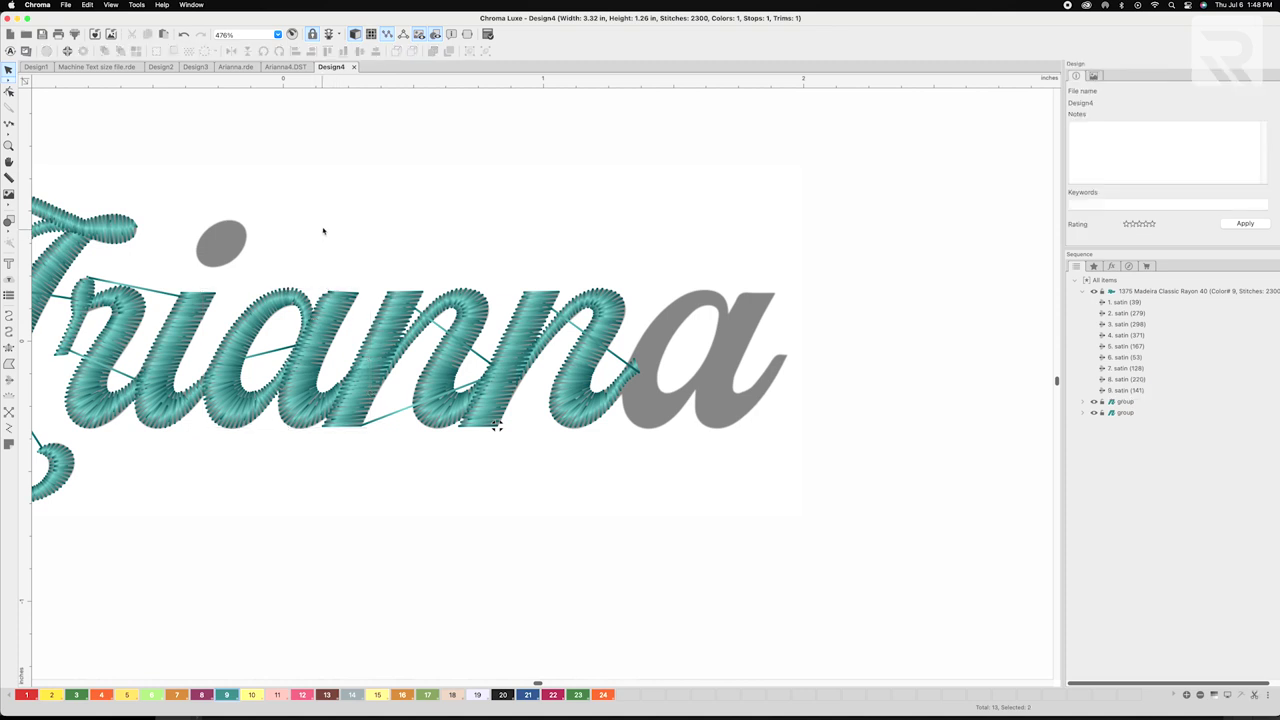
mouse_move(194, 180)
left_mouse_down()
mouse_move(218, 440)
mouse_move(302, 472)
mouse_move(392, 535)
left_mouse_up()
right_click(270, 364)
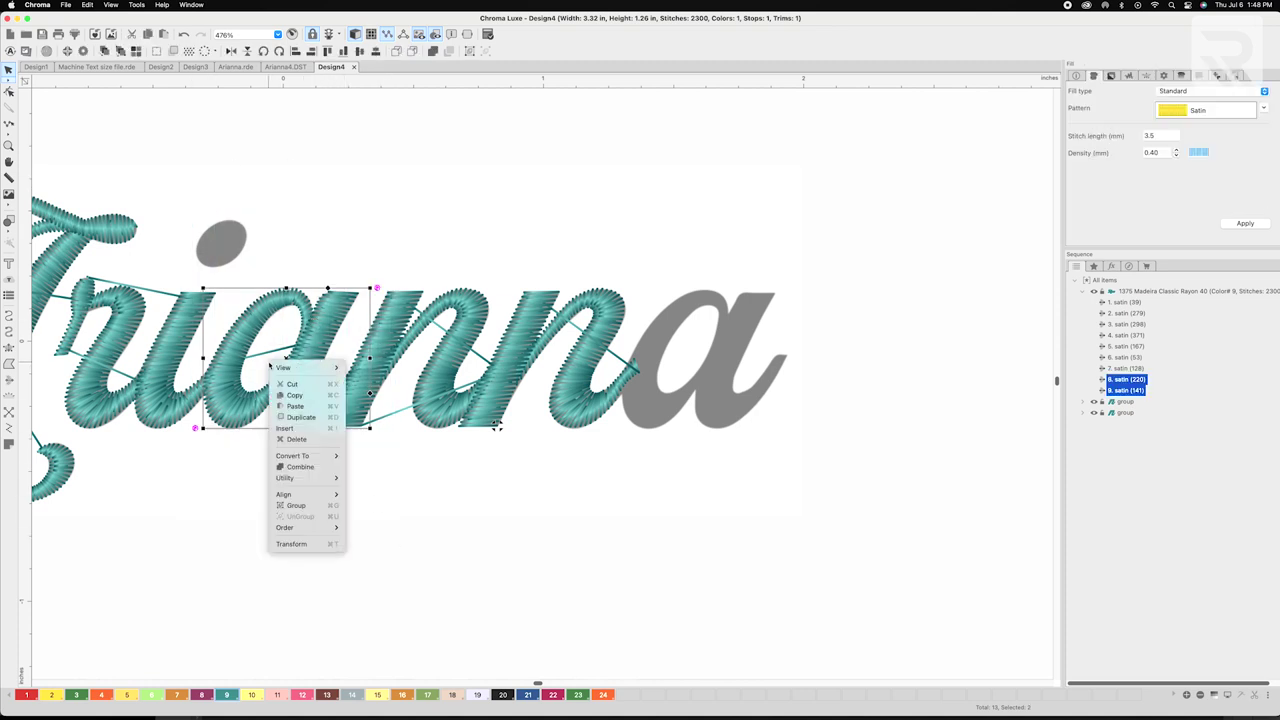
left_click(305, 505)
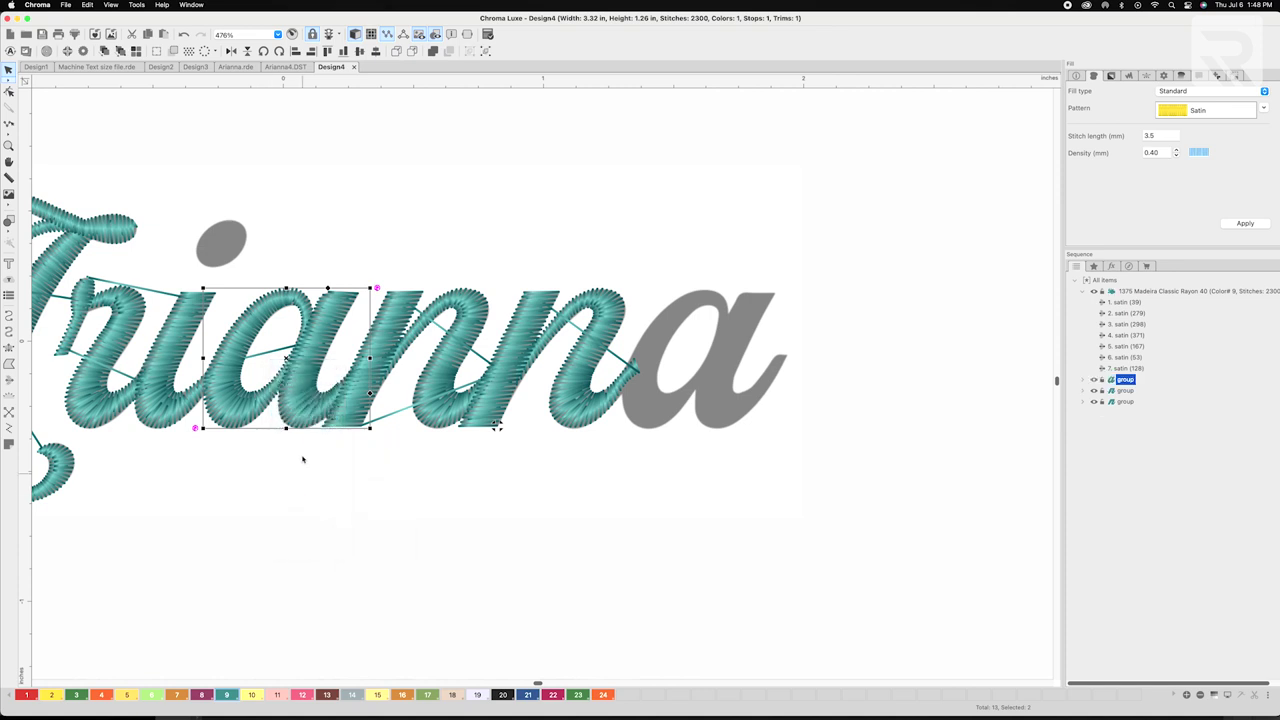
- Copy and paste the first a's group, and place the duplicate over the last a in the backdrop
right_click(319, 342)
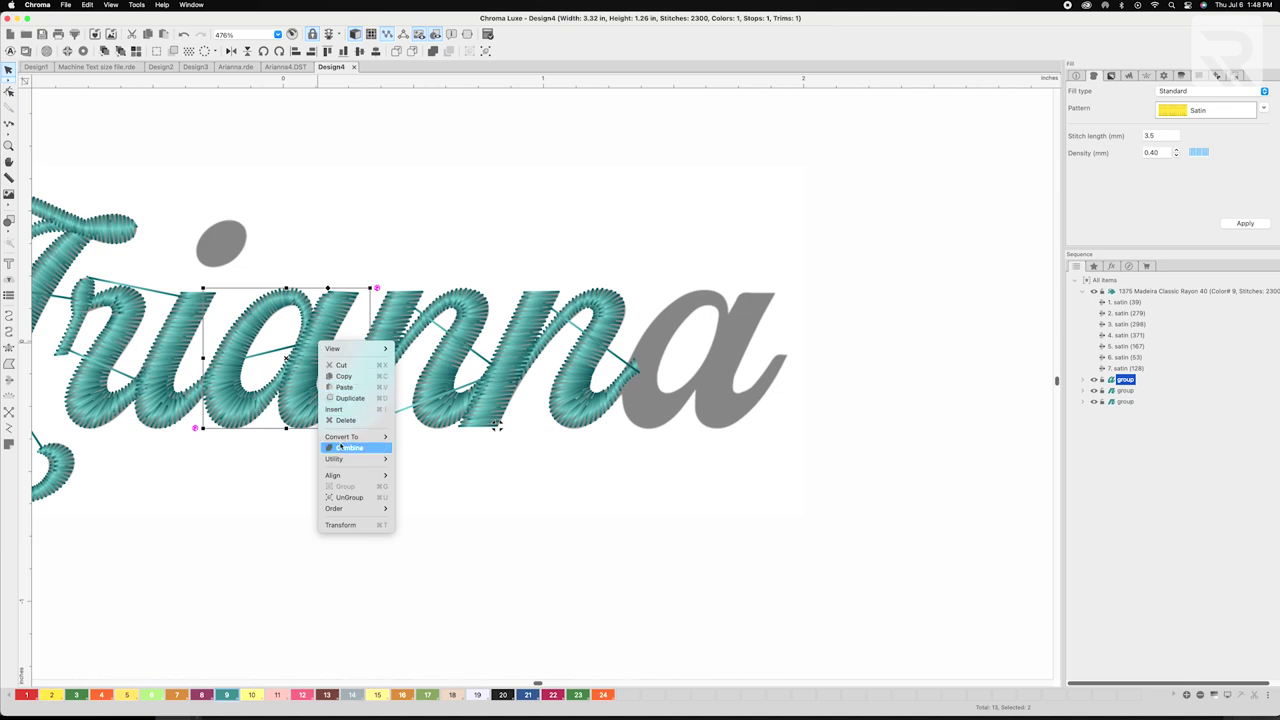
left_click(343, 377)
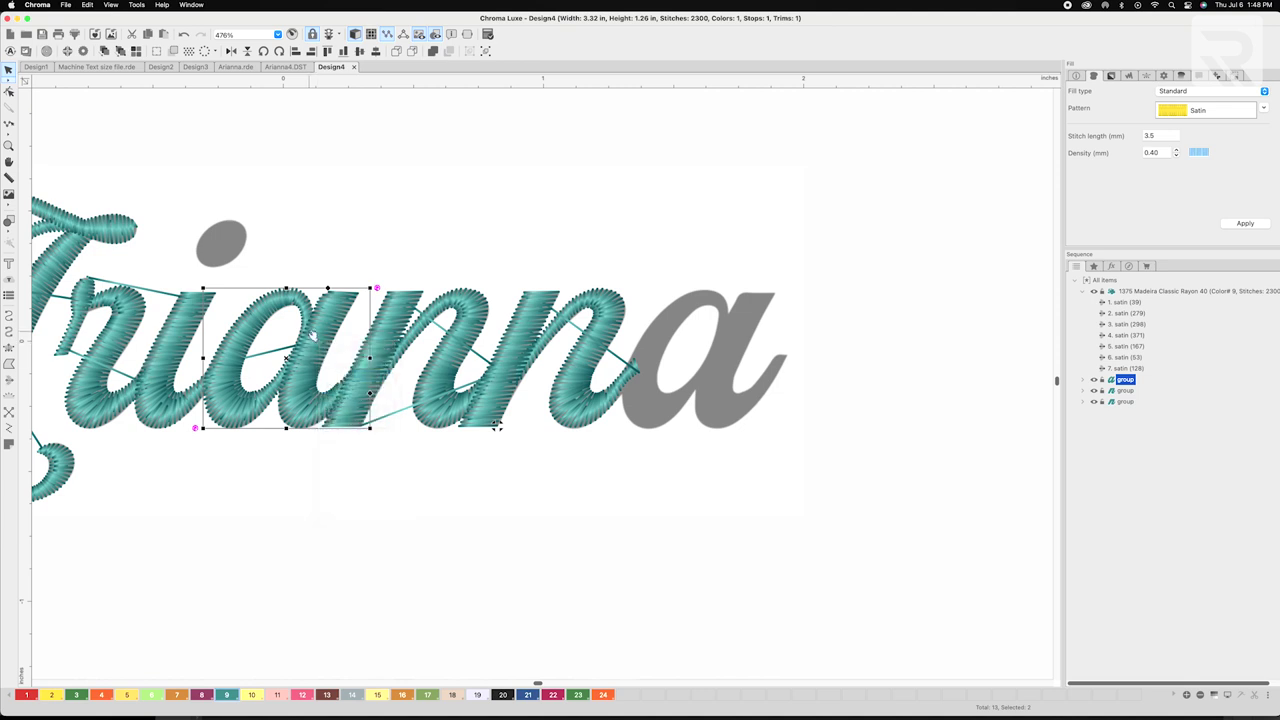
right_click(311, 331)
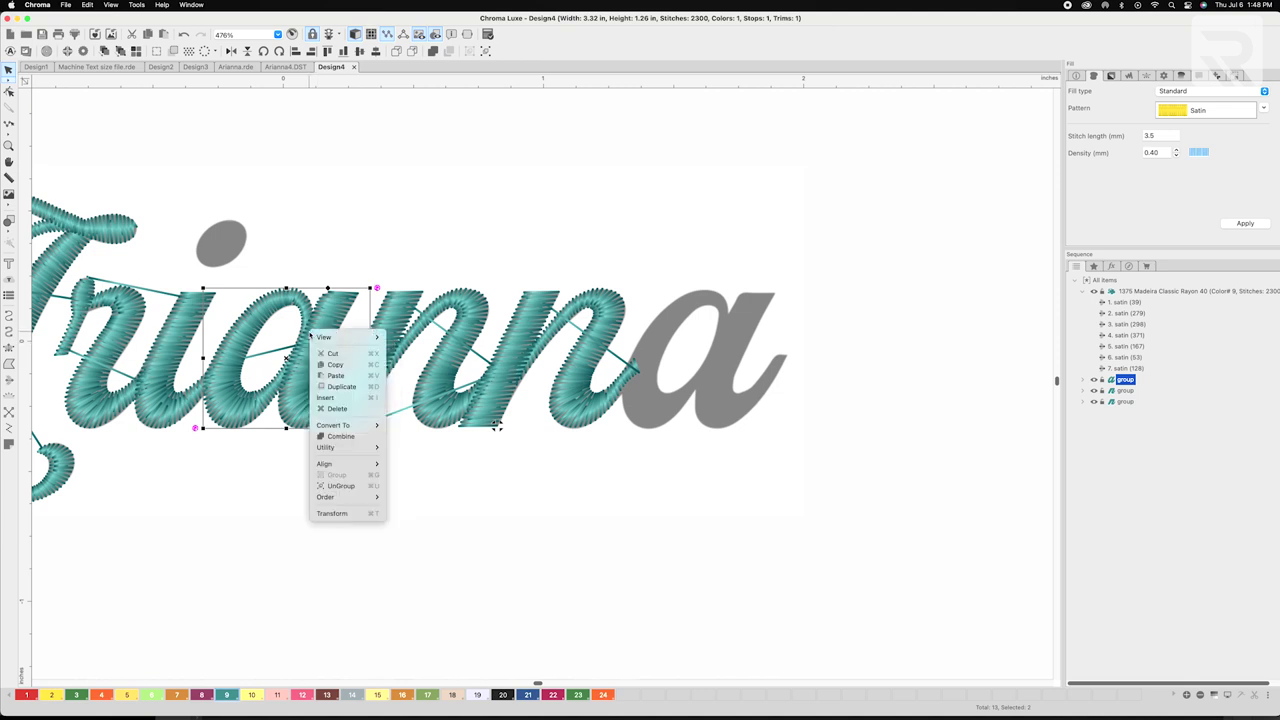
left_click(321, 375)
left_click_drag(287, 358, 706, 366)
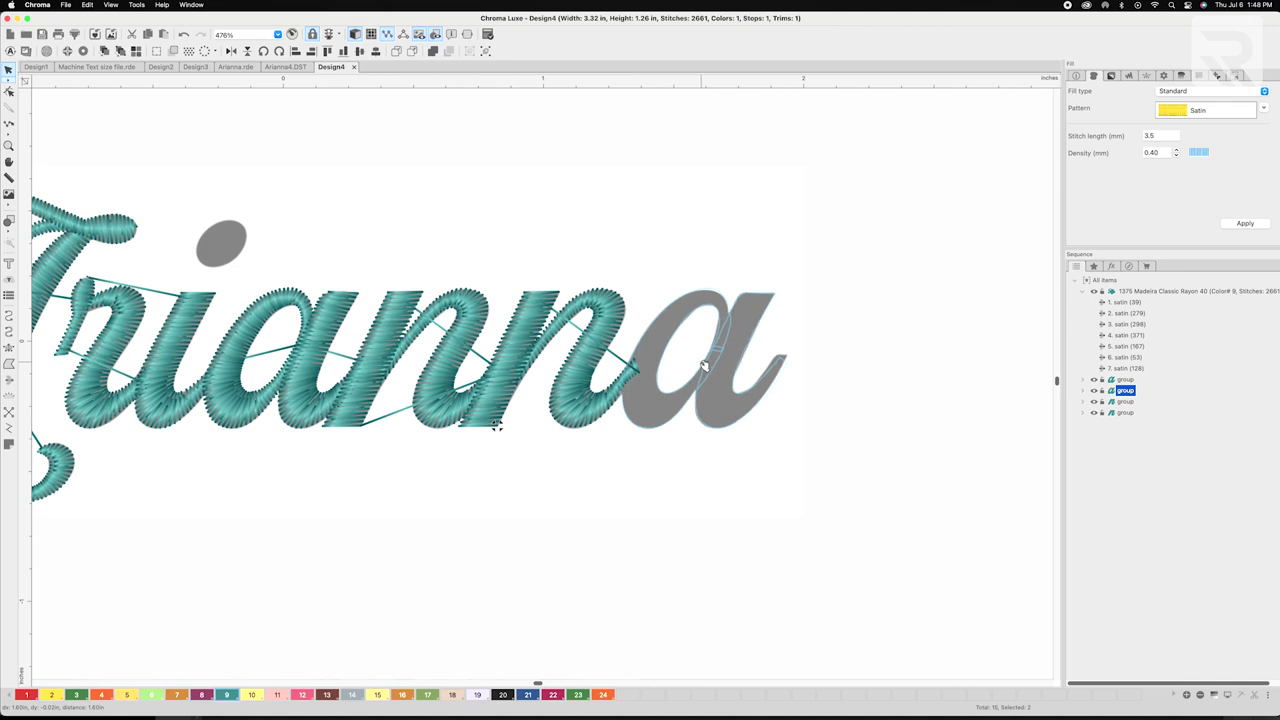
left_click_drag(704, 366, 703, 363)
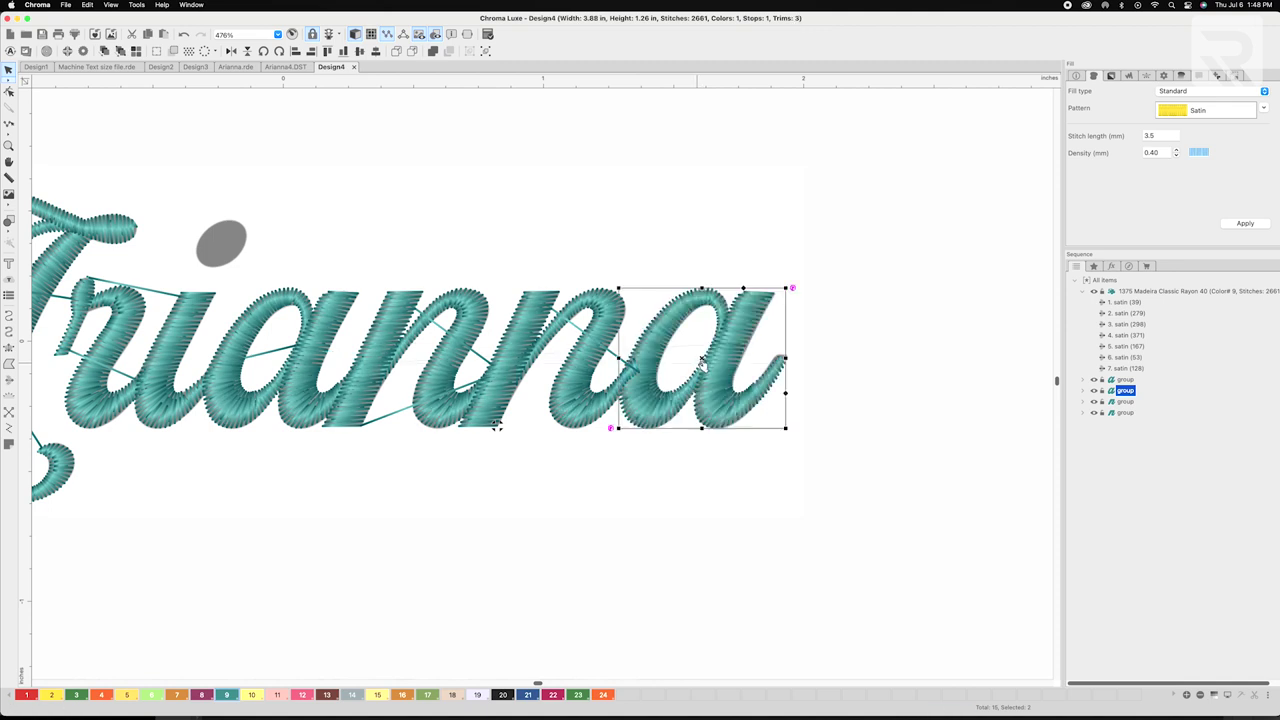
- Examine the outline nodes of the last a's bowl and right stroke, checking how well the tail covers the backdrop
double_click(751, 315)
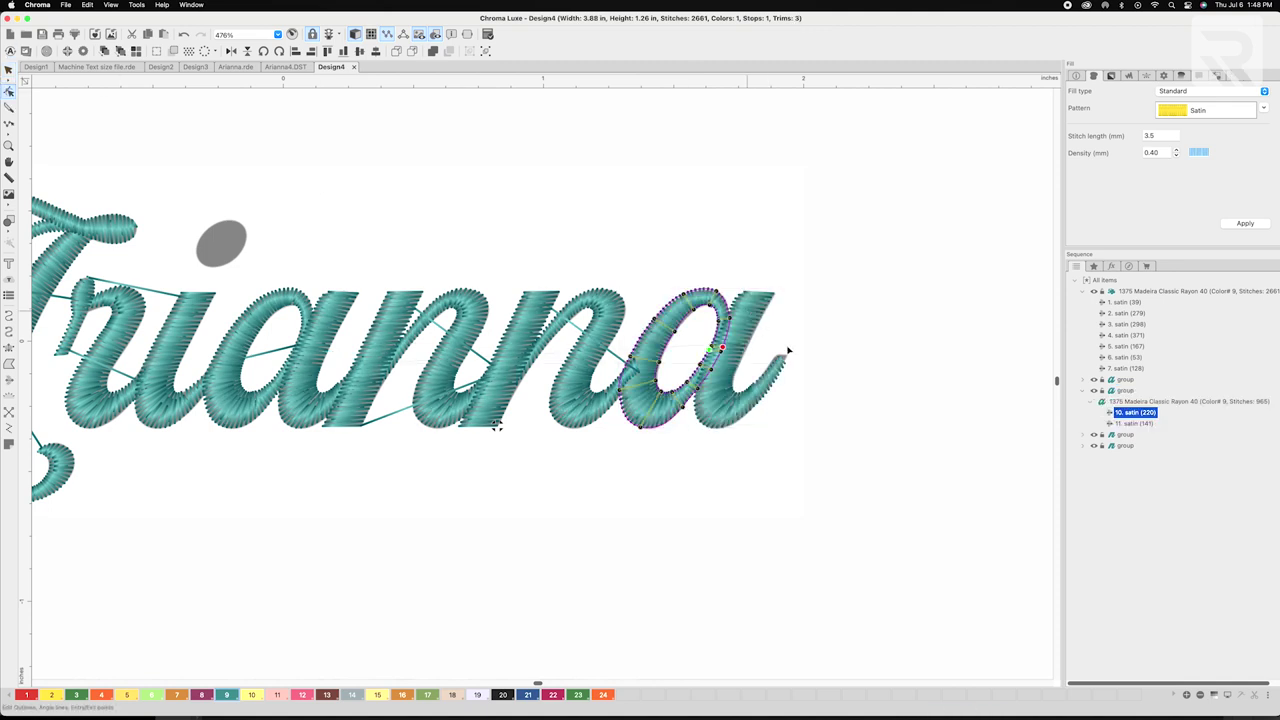
scroll(629, 368, "up", 4)
scroll(629, 368, "right", 3)
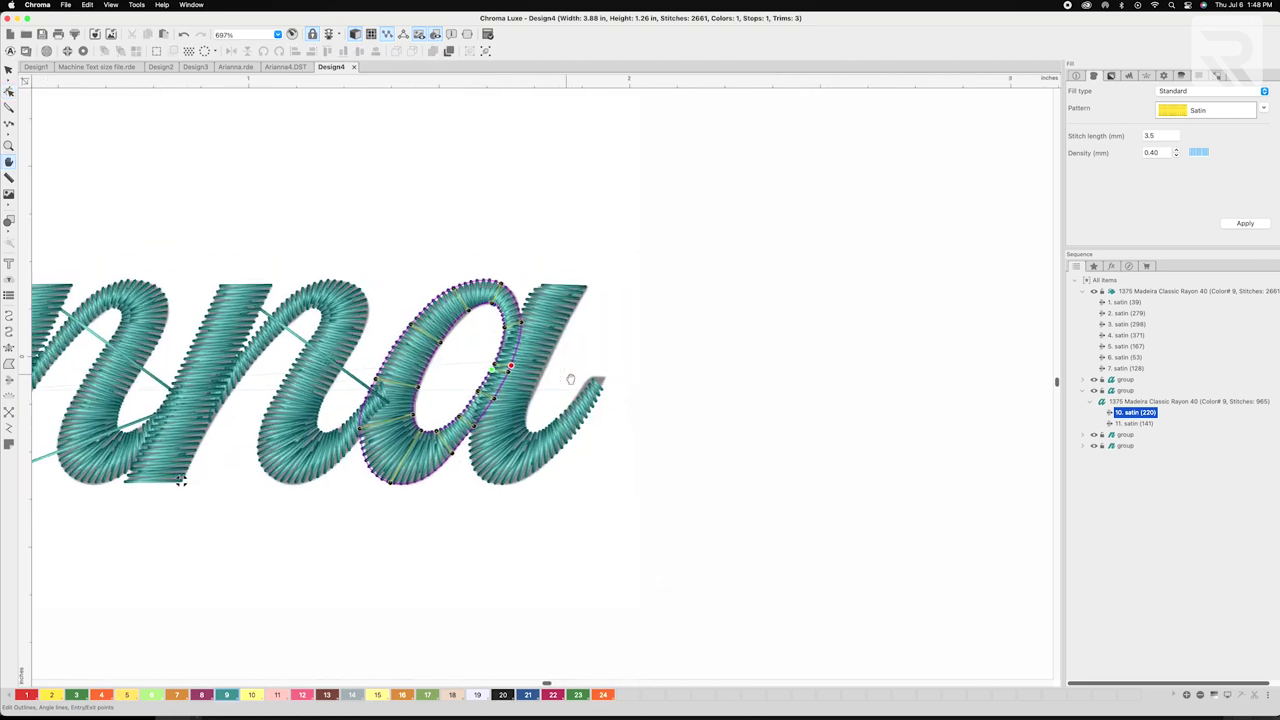
scroll(614, 380, "up", 2)
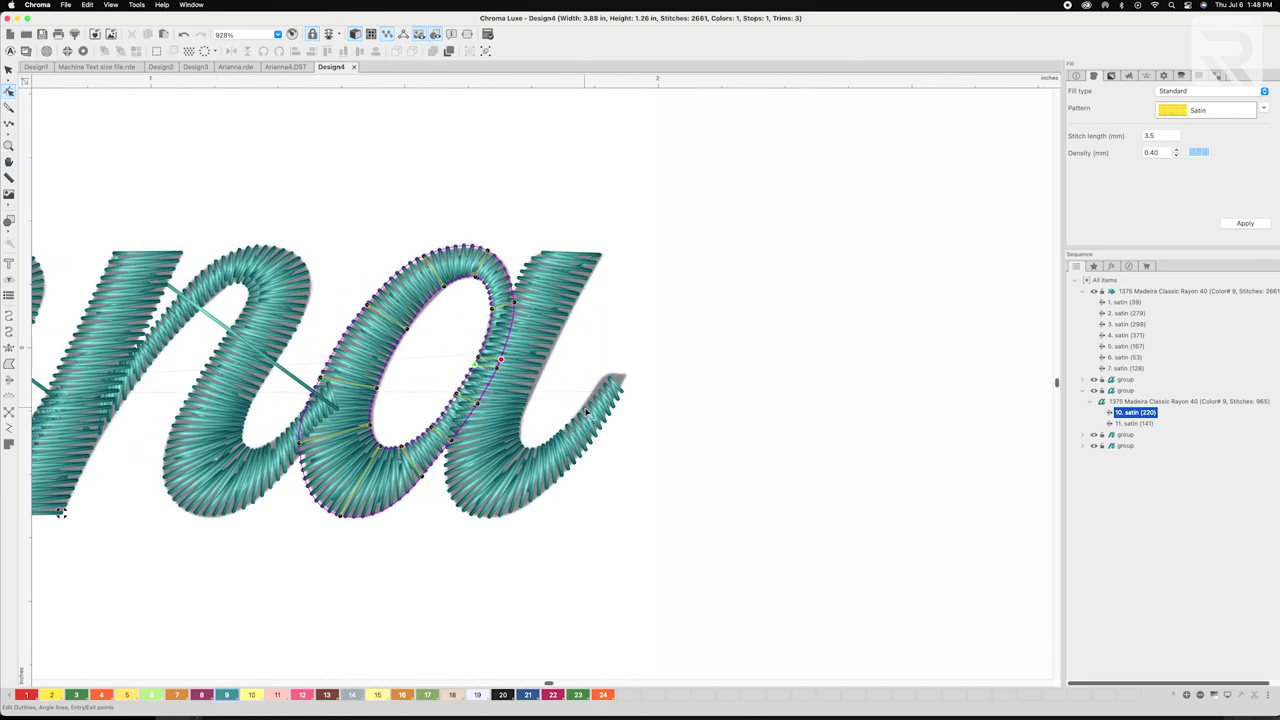
left_click(587, 411)
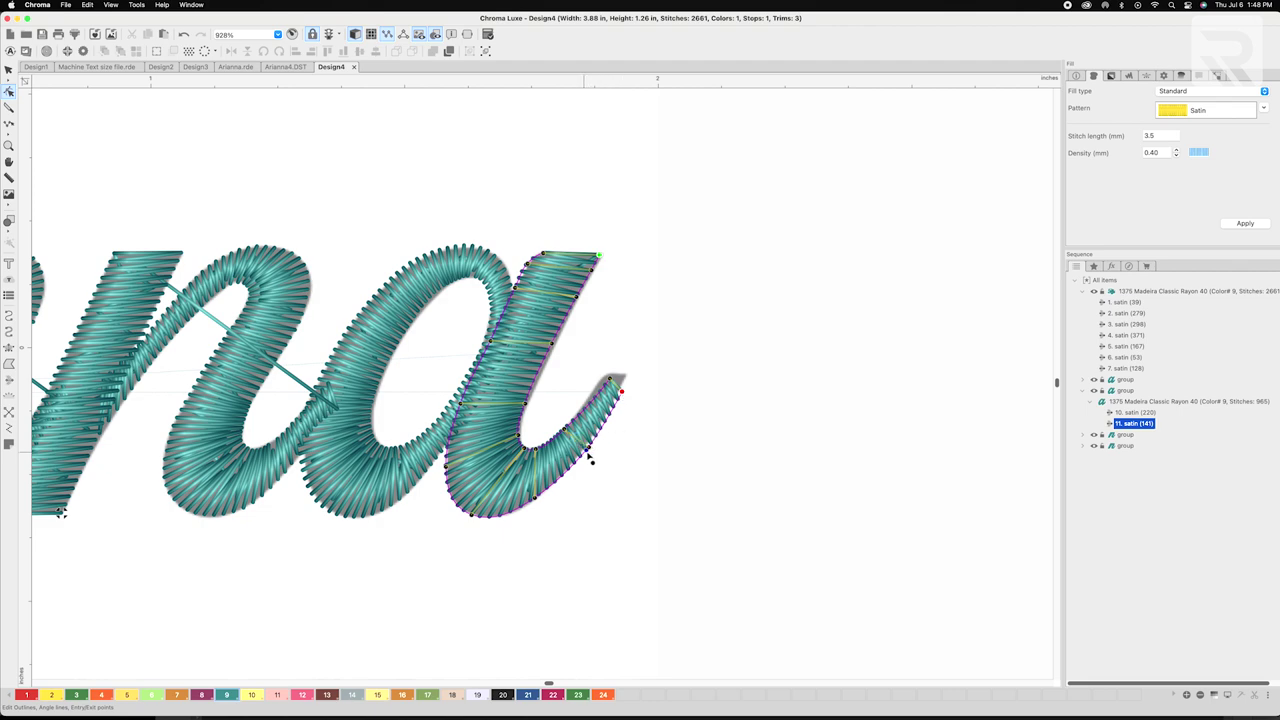
scroll(589, 449, "down", 3)
scroll(590, 444, "down", 4)
left_click(335, 268)
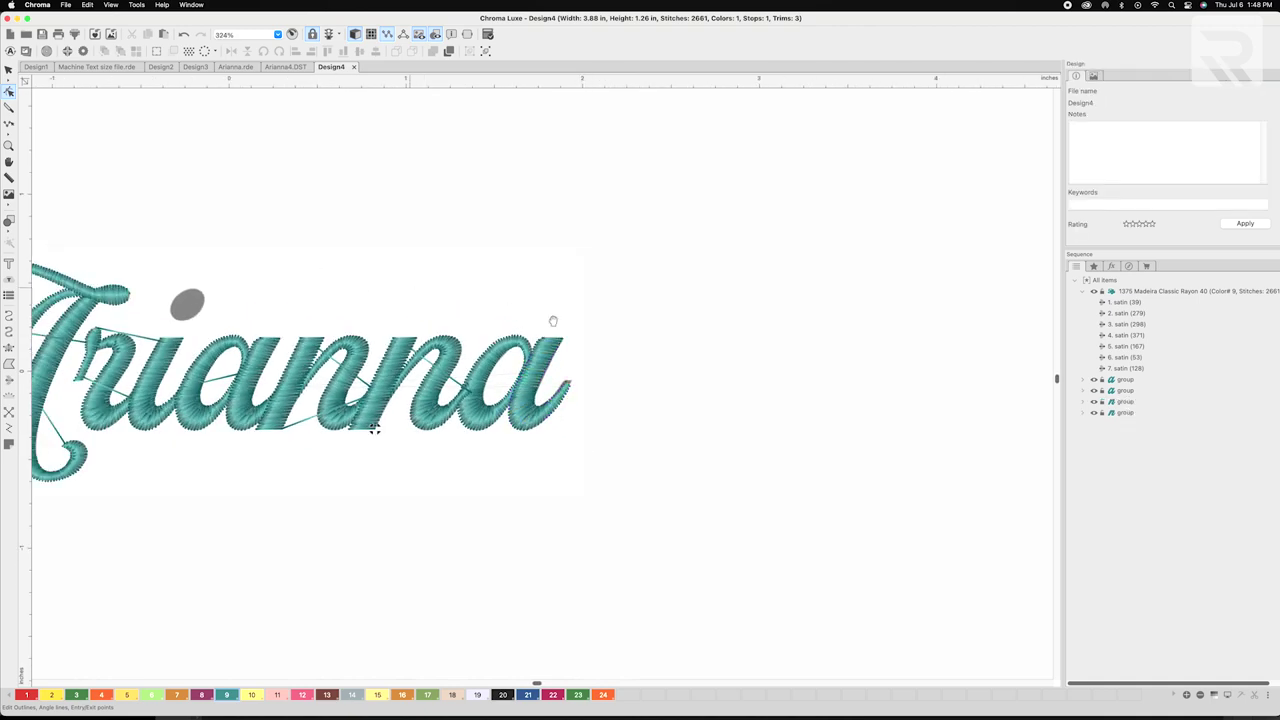
- Digitize the dot of the i as a classic satin column, pairing points along both edges from its top to its base
scroll(557, 322, "left", 5)
scroll(441, 341, "up", 2)
scroll(441, 341, "up", 3)
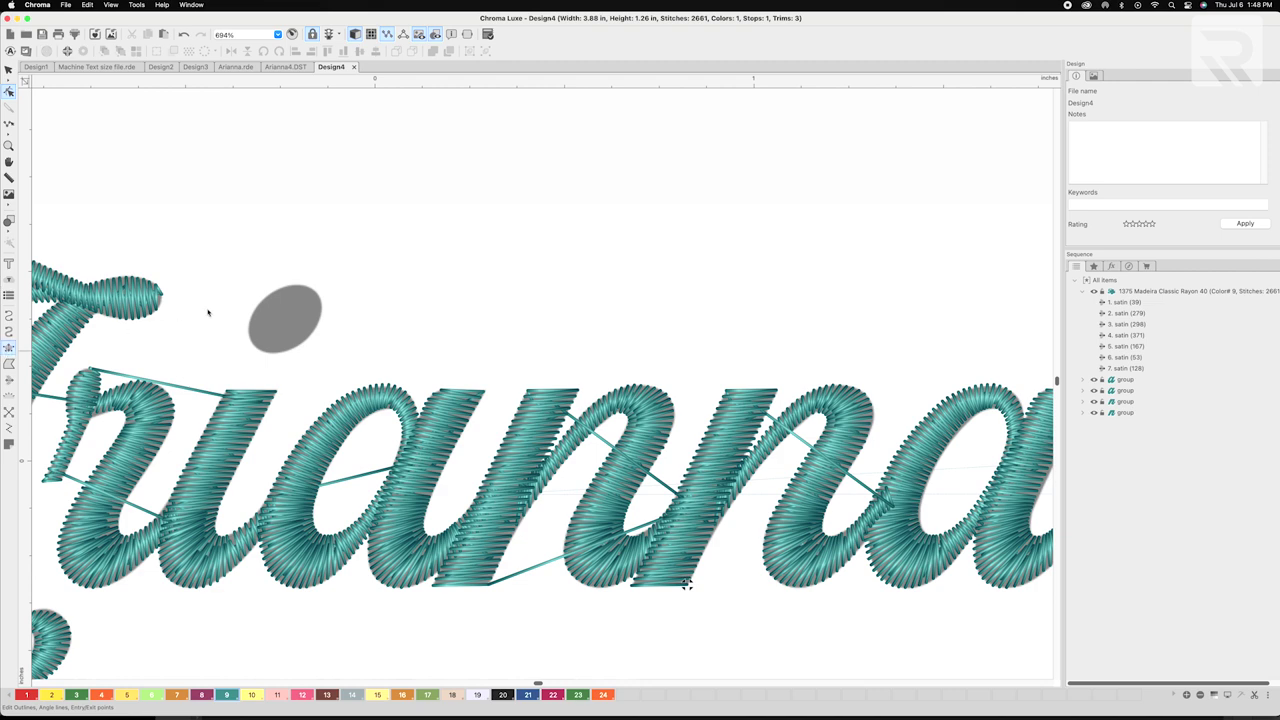
key("f")
left_click(294, 286)
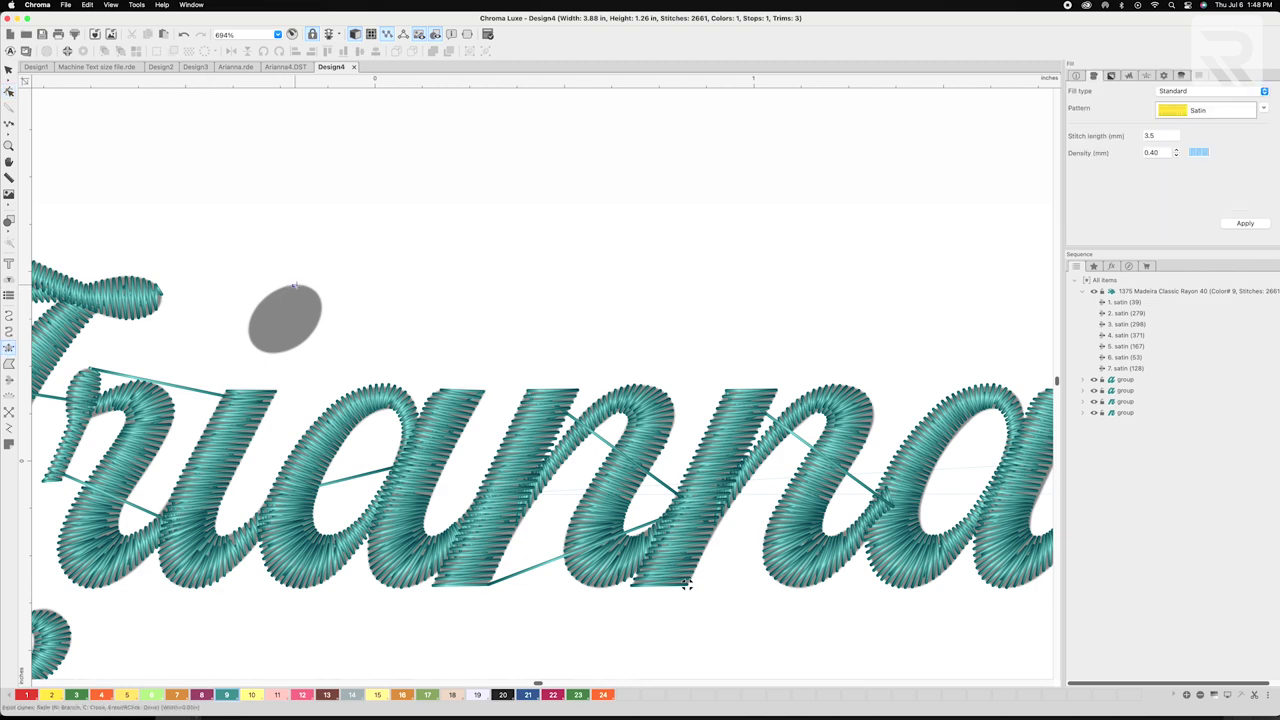
left_click(297, 286)
scroll(281, 288, "up", 3)
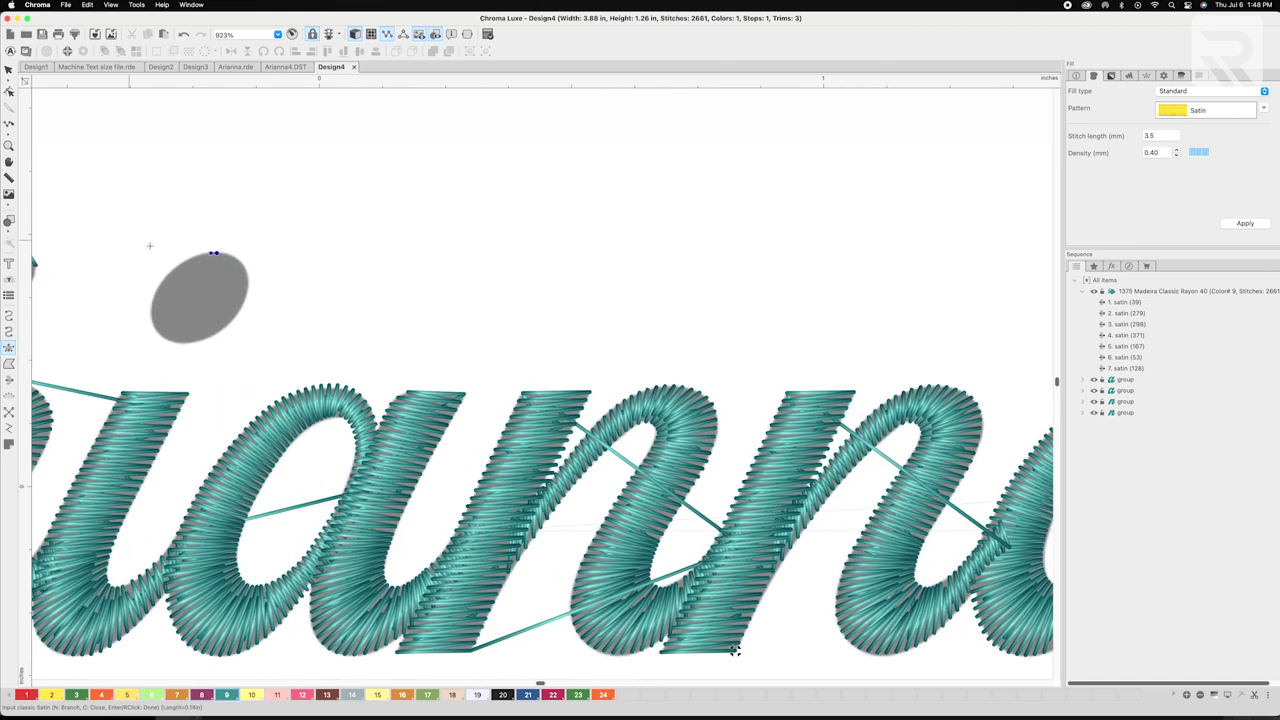
left_click(187, 260)
left_click(242, 264)
left_click(163, 280)
left_click(248, 281)
left_click(245, 299)
left_click(154, 297)
left_click(151, 315)
left_click(239, 316)
left_click(222, 331)
left_click(158, 331)
left_click(169, 339)
left_click(204, 339)
left_click(184, 343)
left_click(187, 343)
left_click(12, 70)
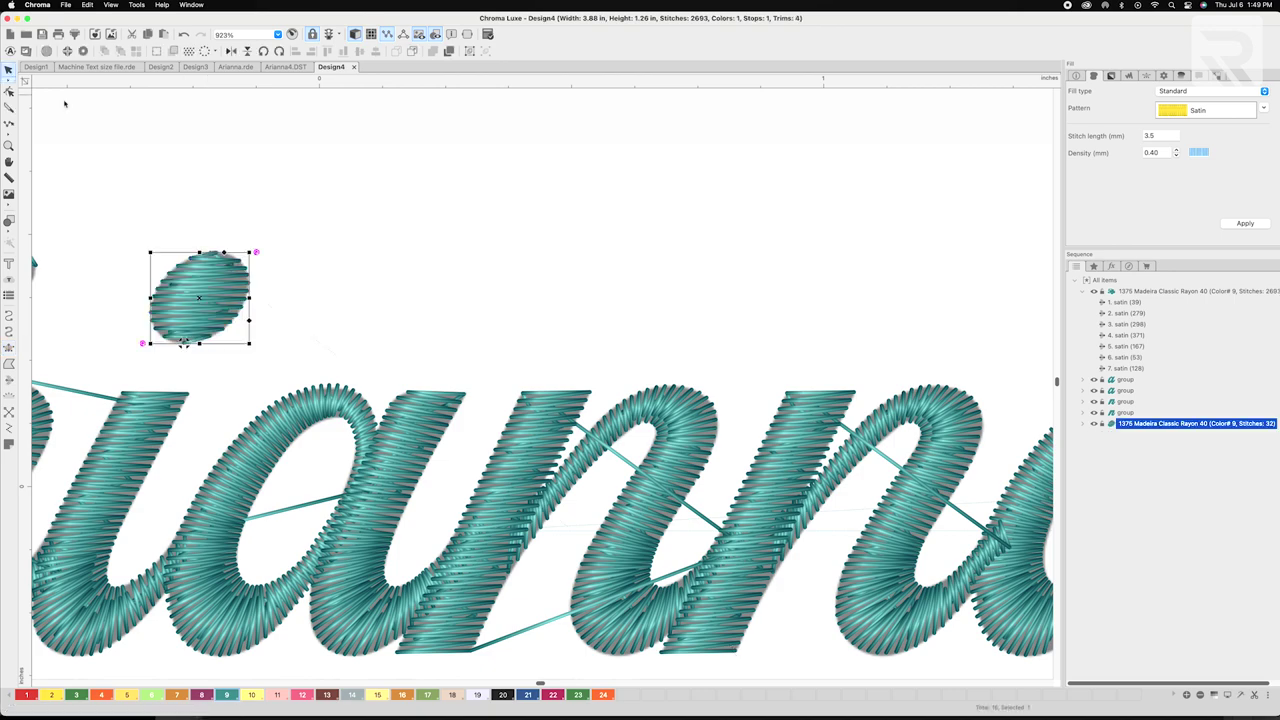
- Select every object in the design and apply trim as the end command
scroll(223, 172, "down", 8)
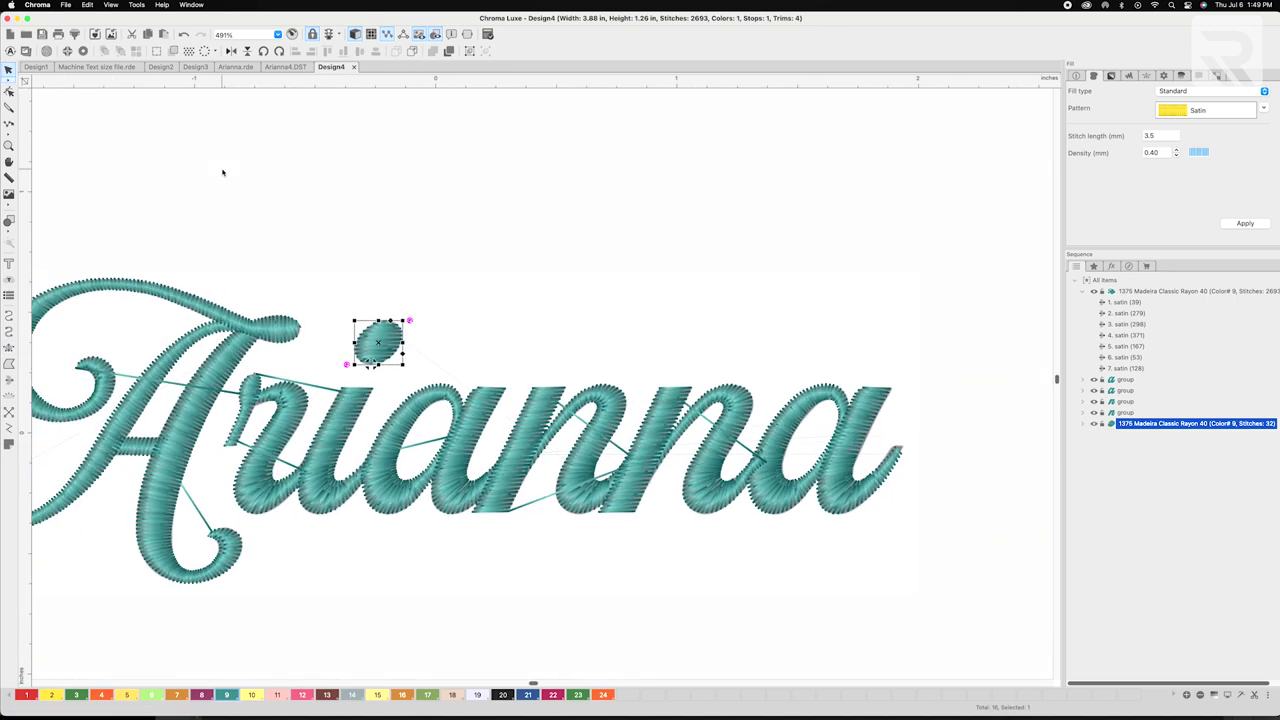
scroll(223, 172, "down", 2)
left_click(391, 269)
key("h")
left_click_drag(443, 270, 446, 214)
left_click_drag(108, 171, 905, 514)
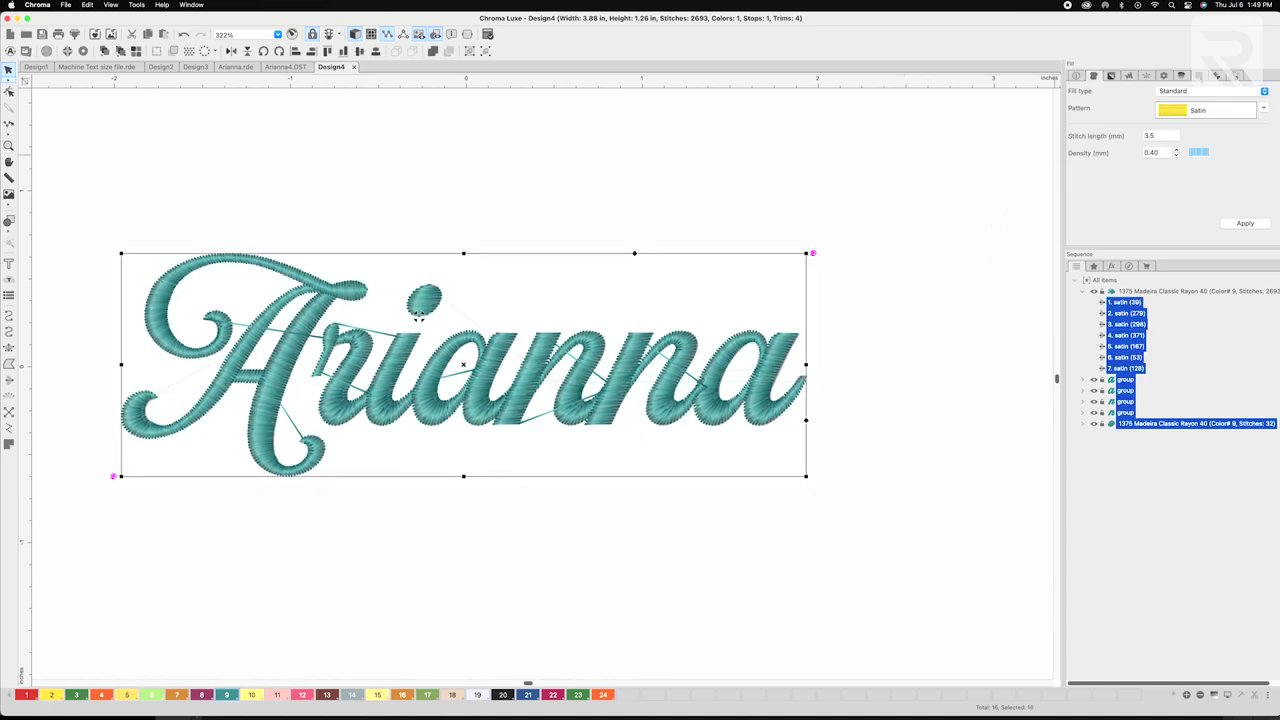
left_click(1217, 76)
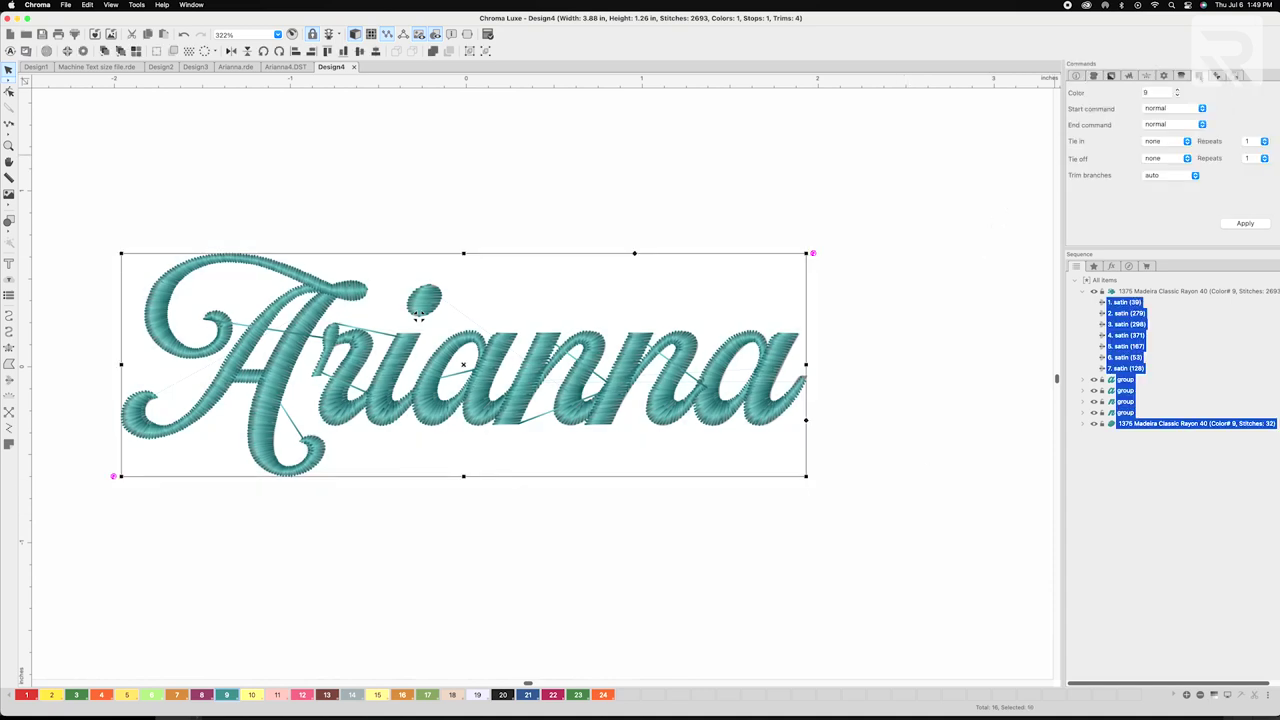
left_click(1191, 125)
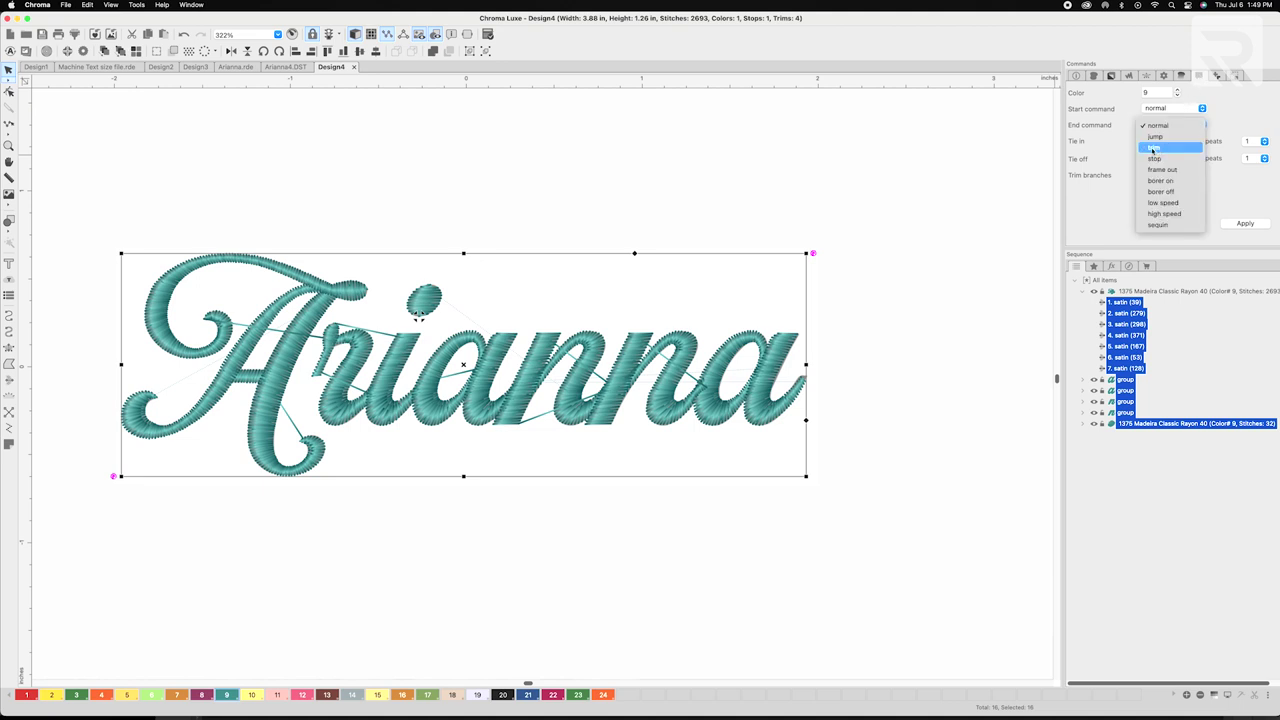
left_click(1180, 150)
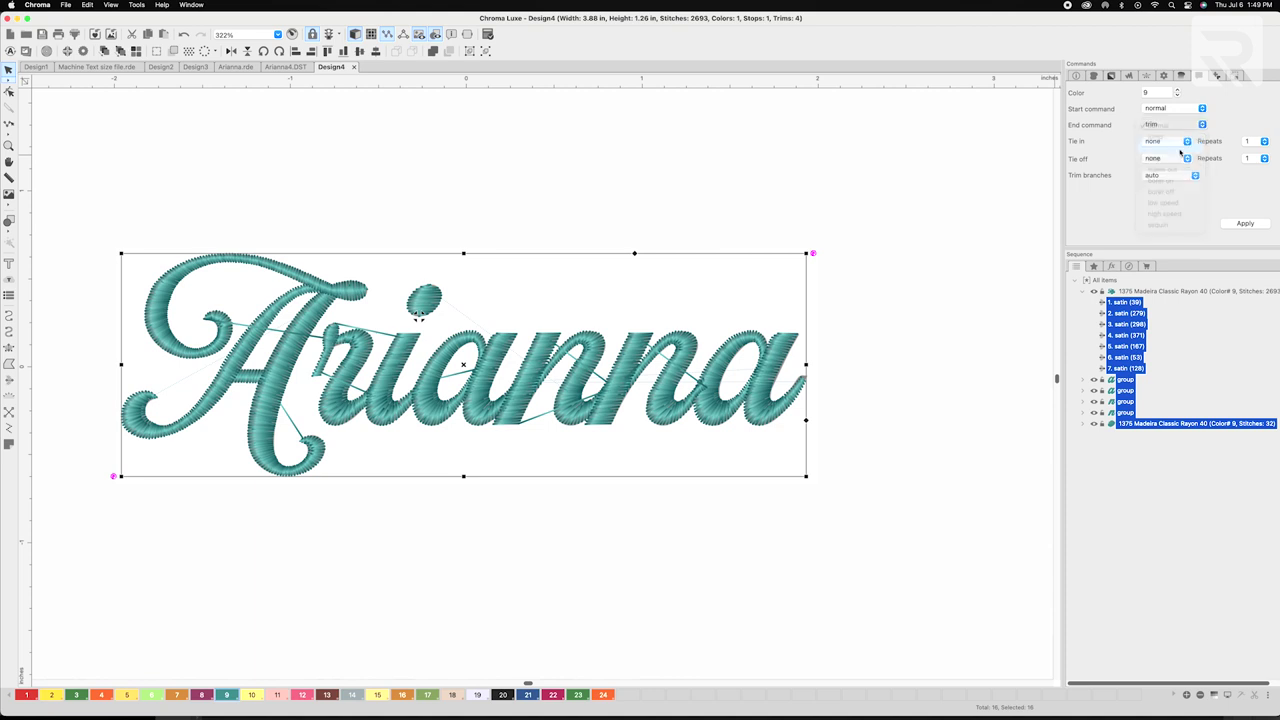
left_click(1242, 223)
left_click(700, 166)
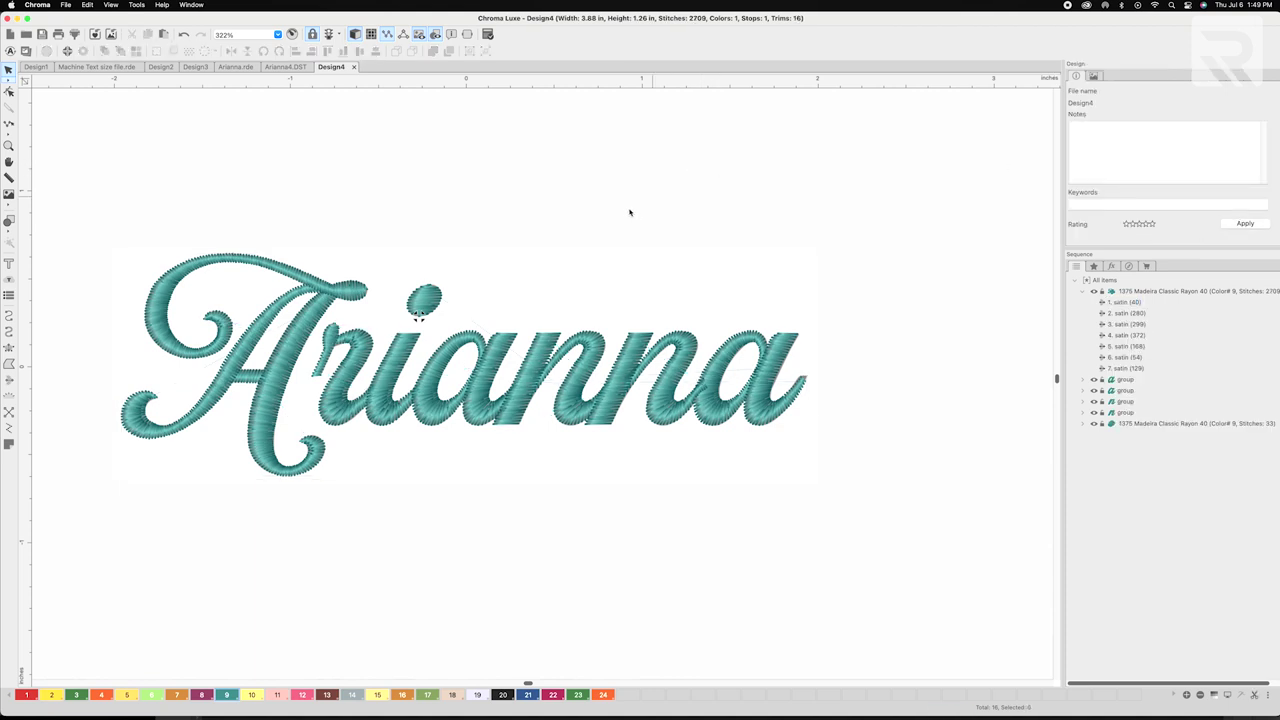
- Hide the backdrop image and set the stitch density of the whole design to 0.35 mm
scroll(589, 227, "left", 3)
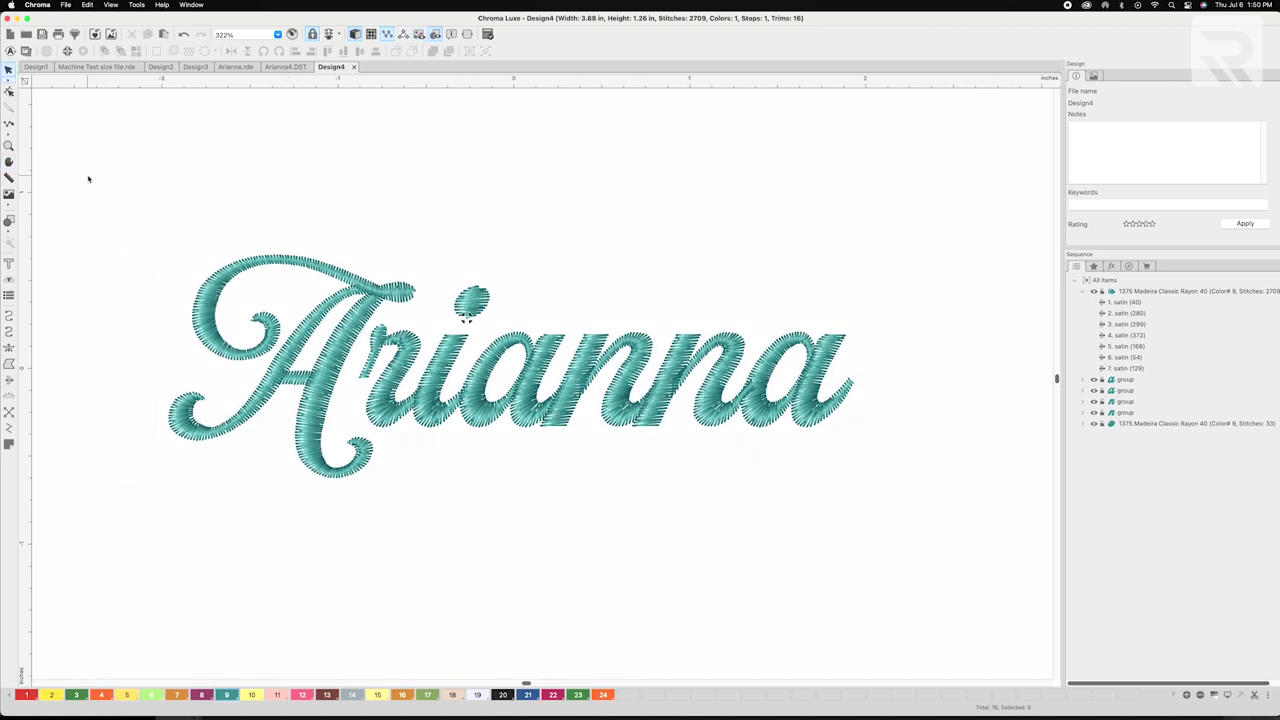
left_click_drag(88, 178, 957, 503)
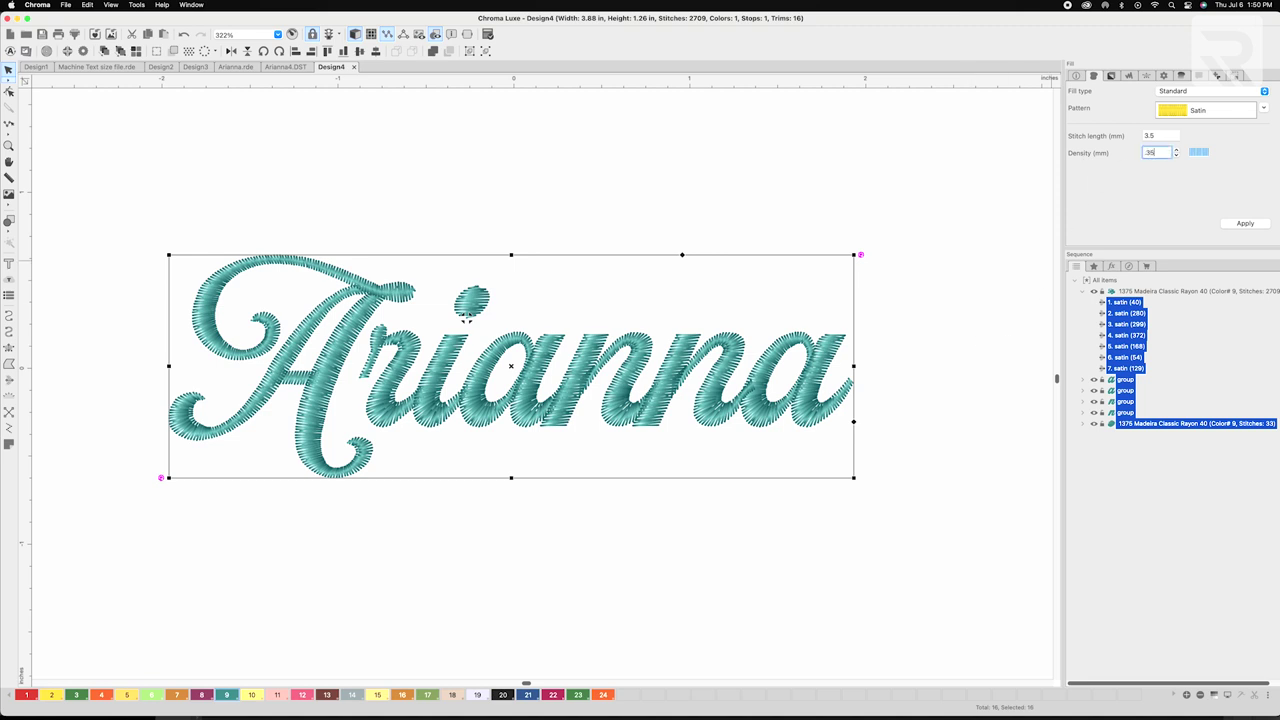
left_click(1238, 224)
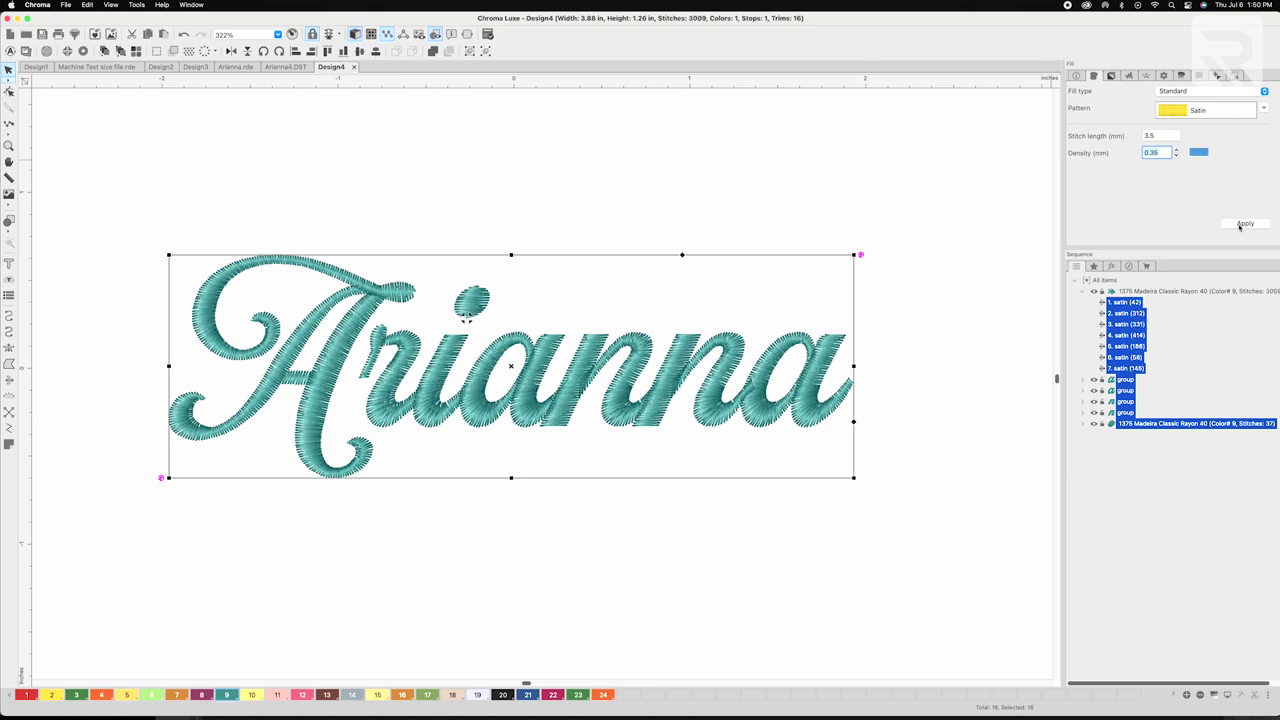
- Play the stitch simulation of the whole design to review the sewing order, and close the simulator
left_click(292, 35)
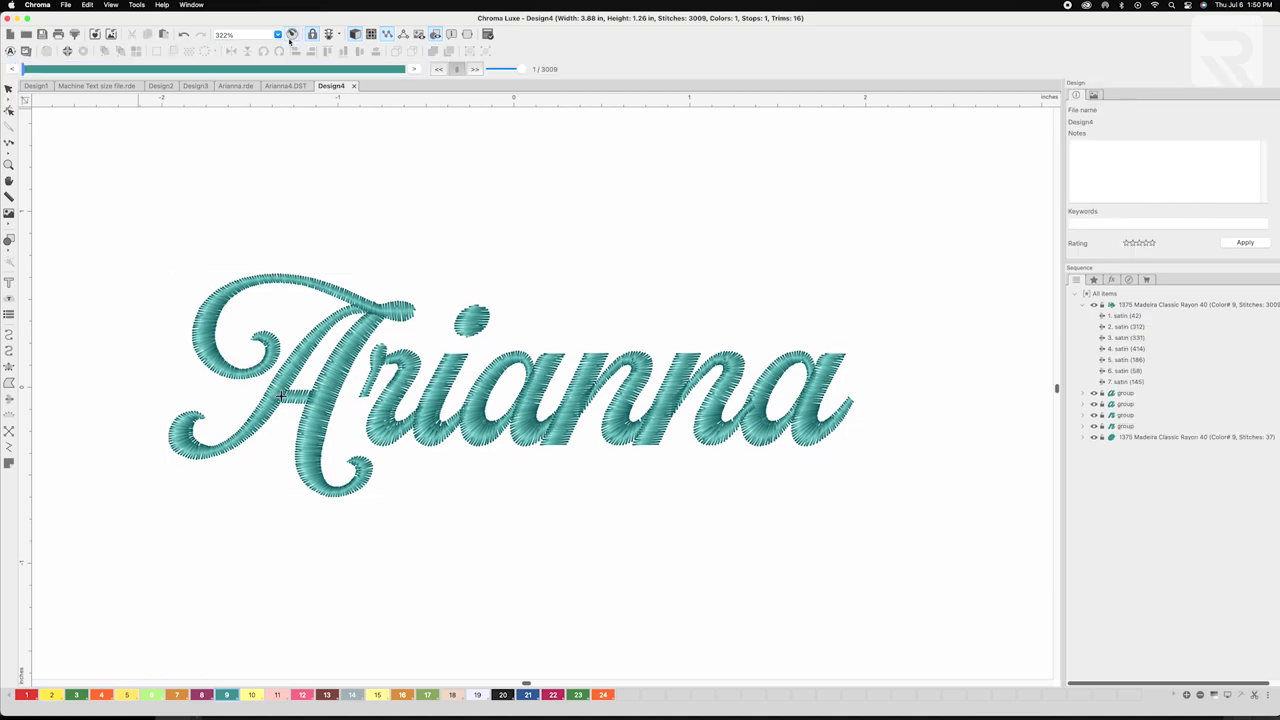
left_click(474, 70)
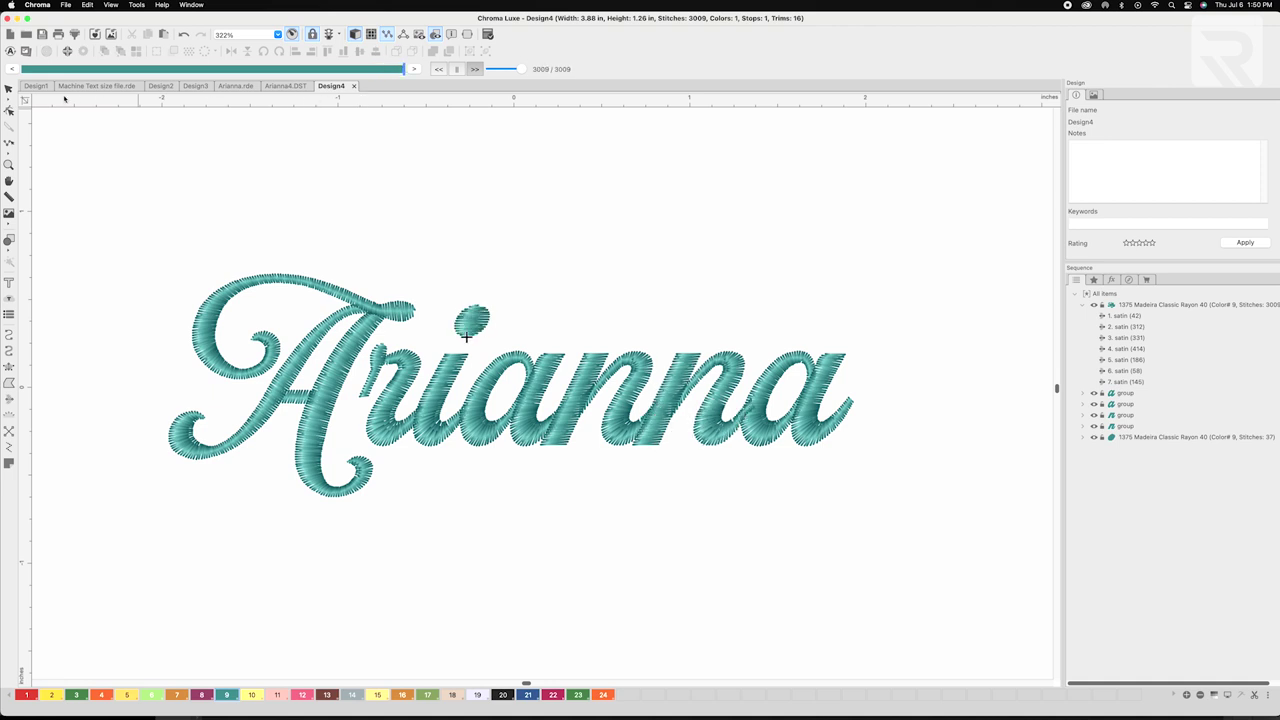
left_click(292, 34)
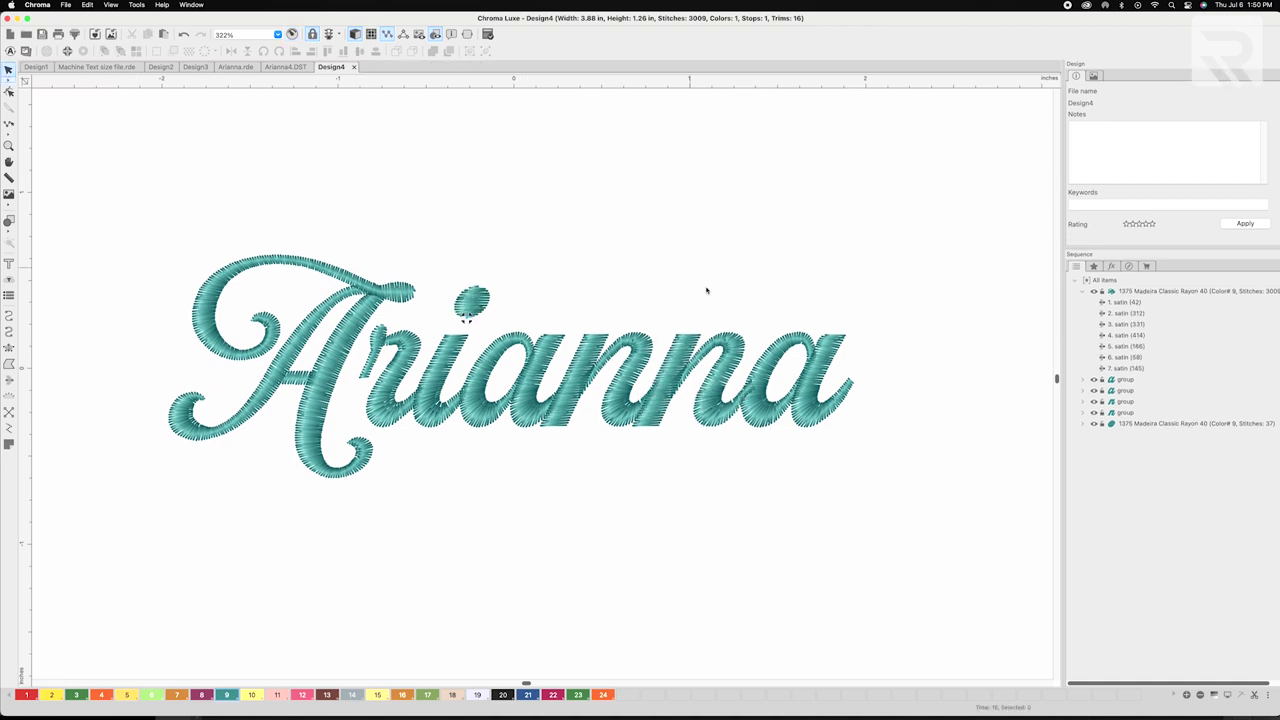
- Reorder the letter groups in the sequence so that both n's stitch before the last a
left_click(582, 377)
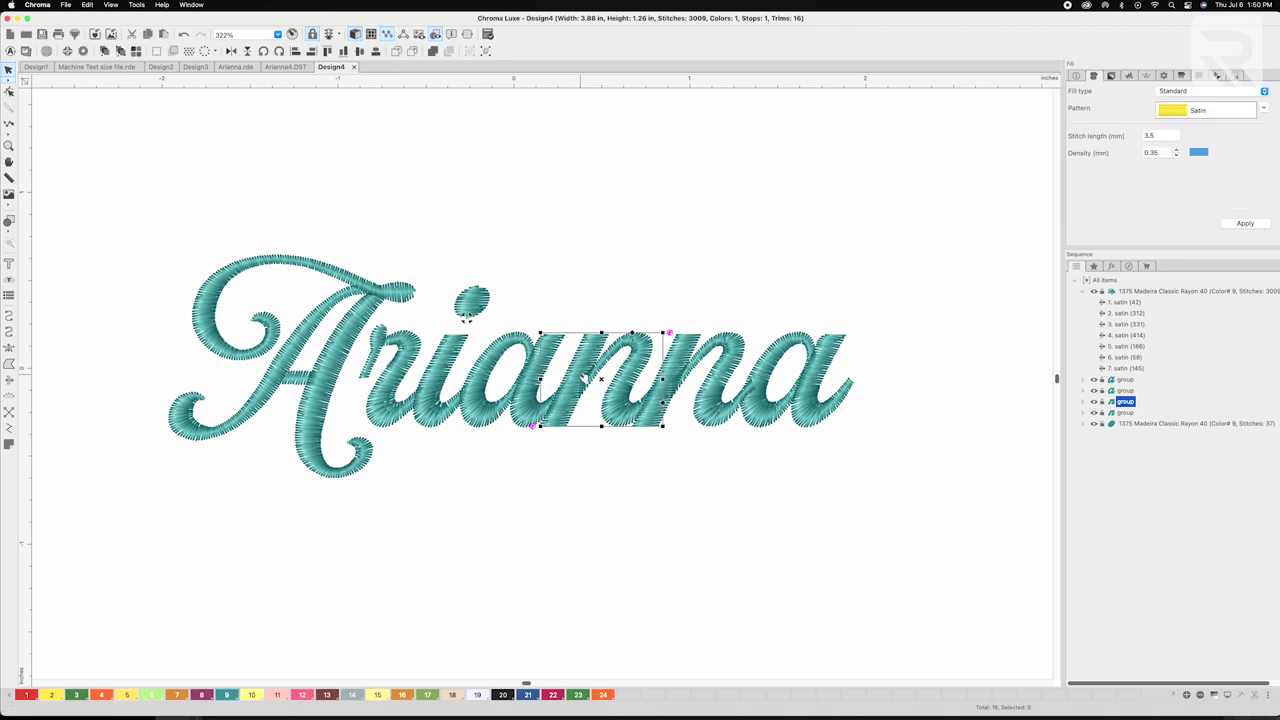
left_click(1123, 412)
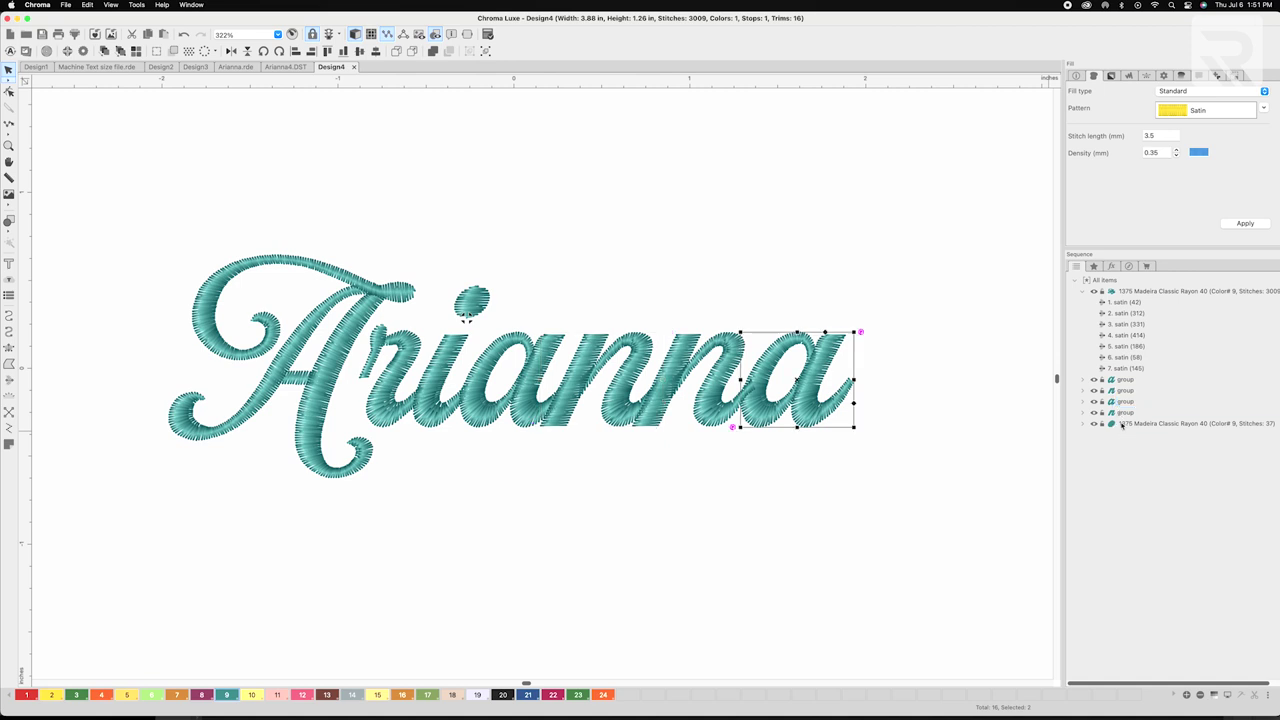
left_click(1121, 403)
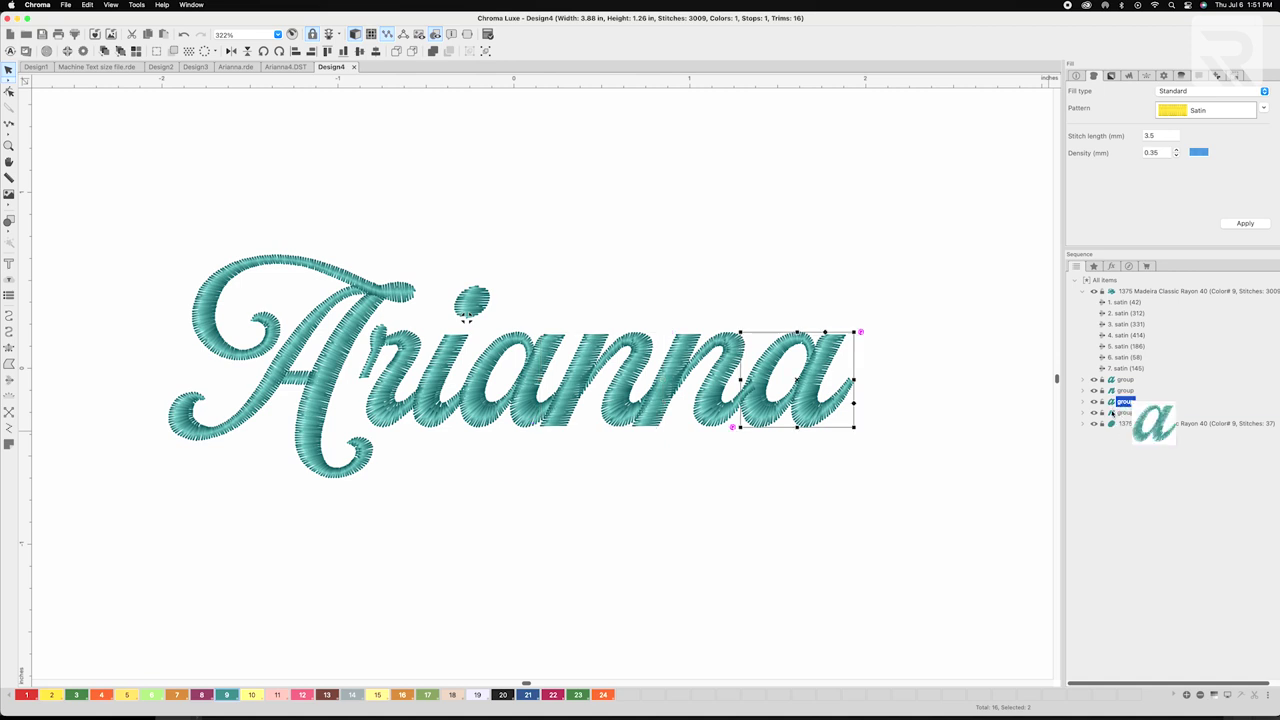
left_click_drag(1111, 423, 1111, 424)
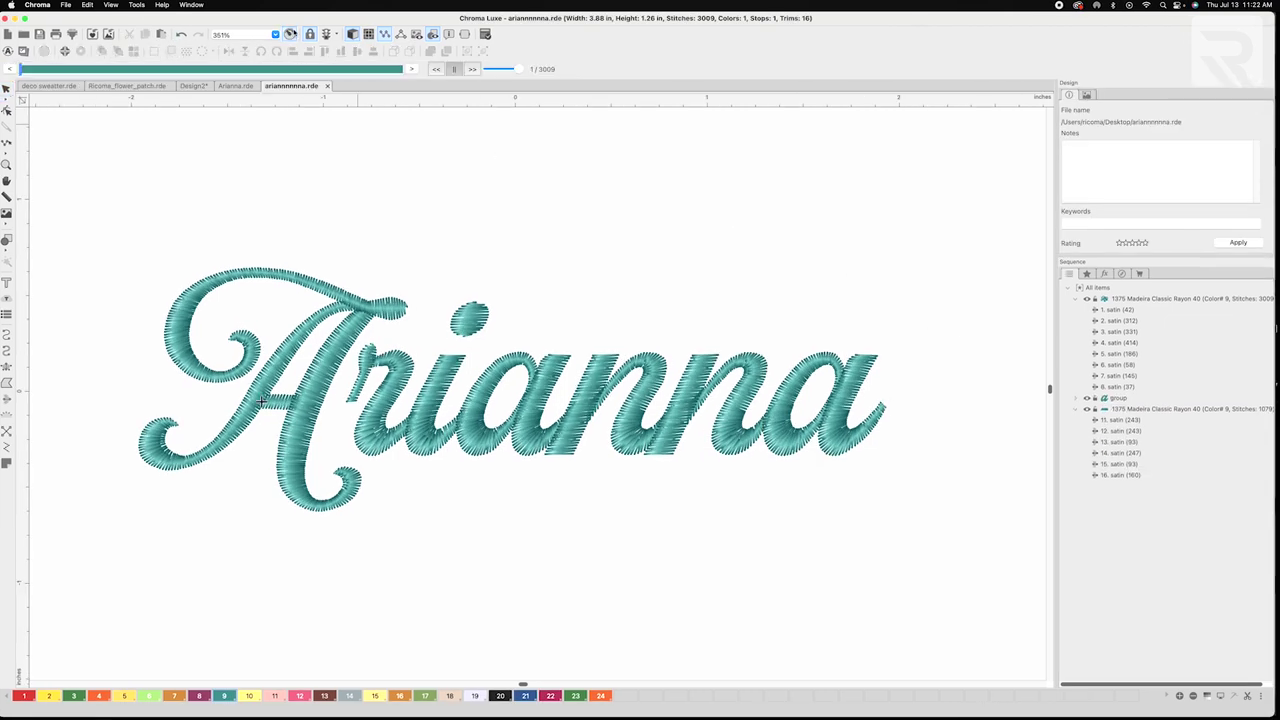
- Play the stitch simulation of the reordered lettering to check its sewing order
left_click(472, 69)
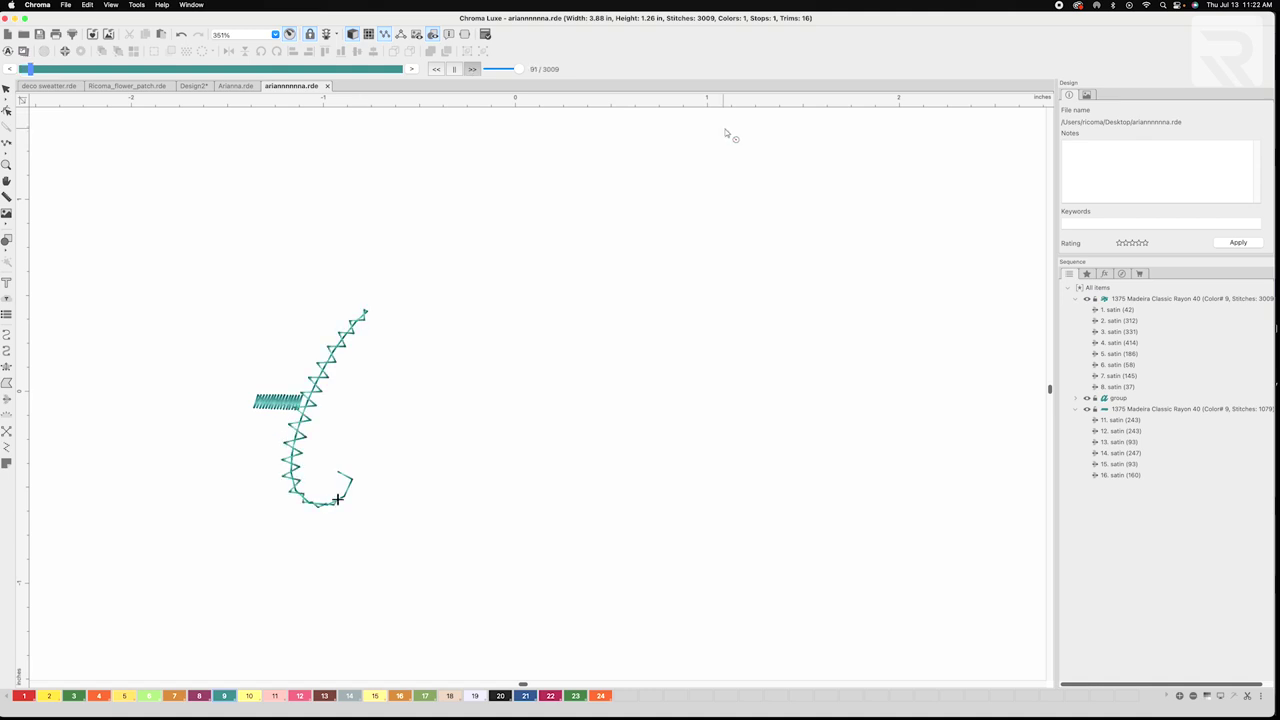